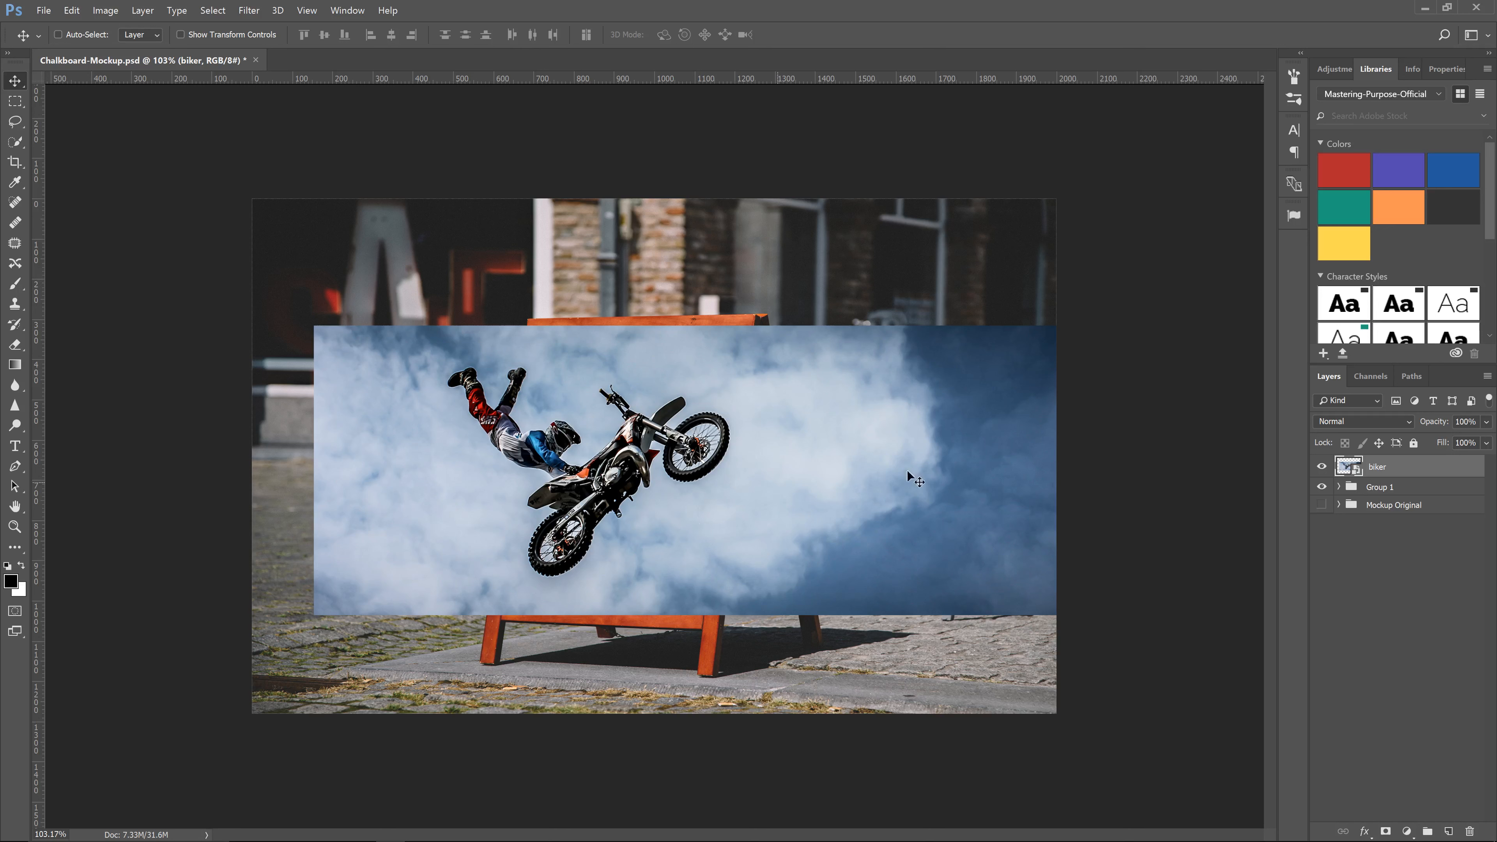
- Lower the biker layer's opacity
left_click_drag(1438, 422, 1396, 428)
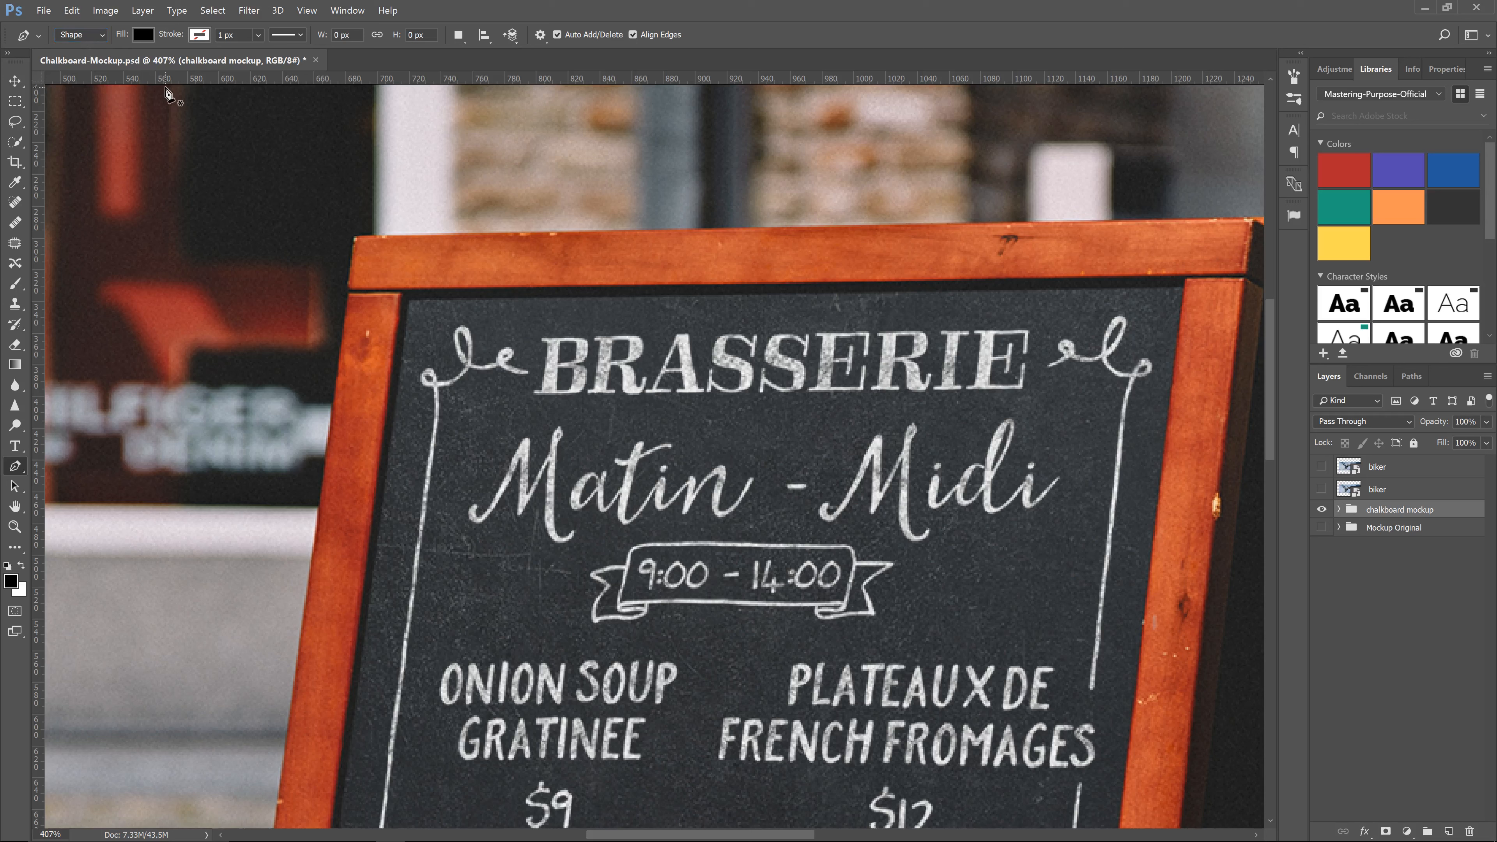
- Draw a bright green filled Pen tool shape over the chalkboard's writing surface, with points at the four inner corners of the frame
left_click(145, 36)
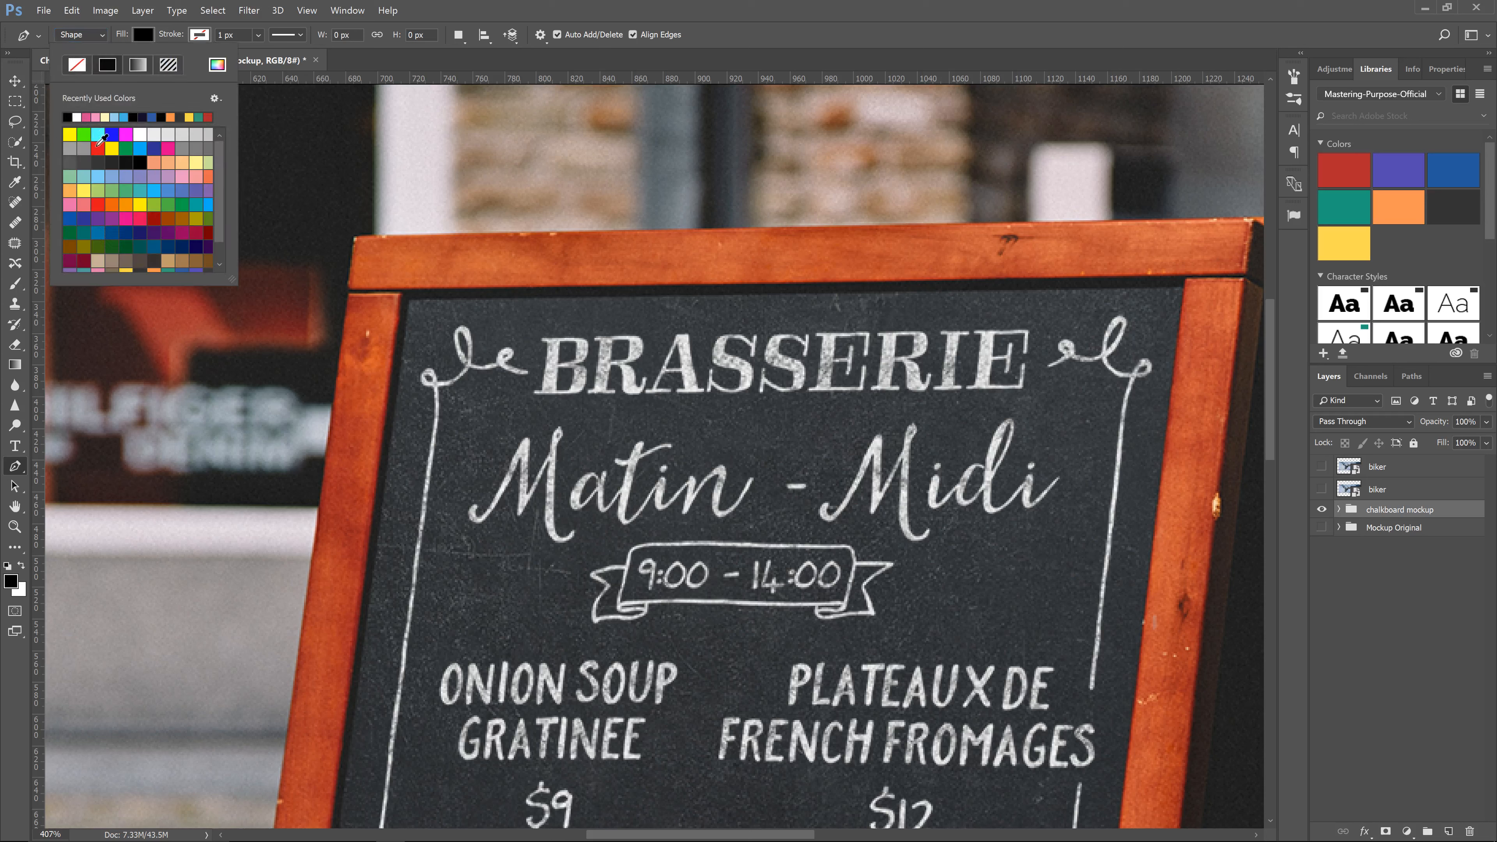
left_click(89, 135)
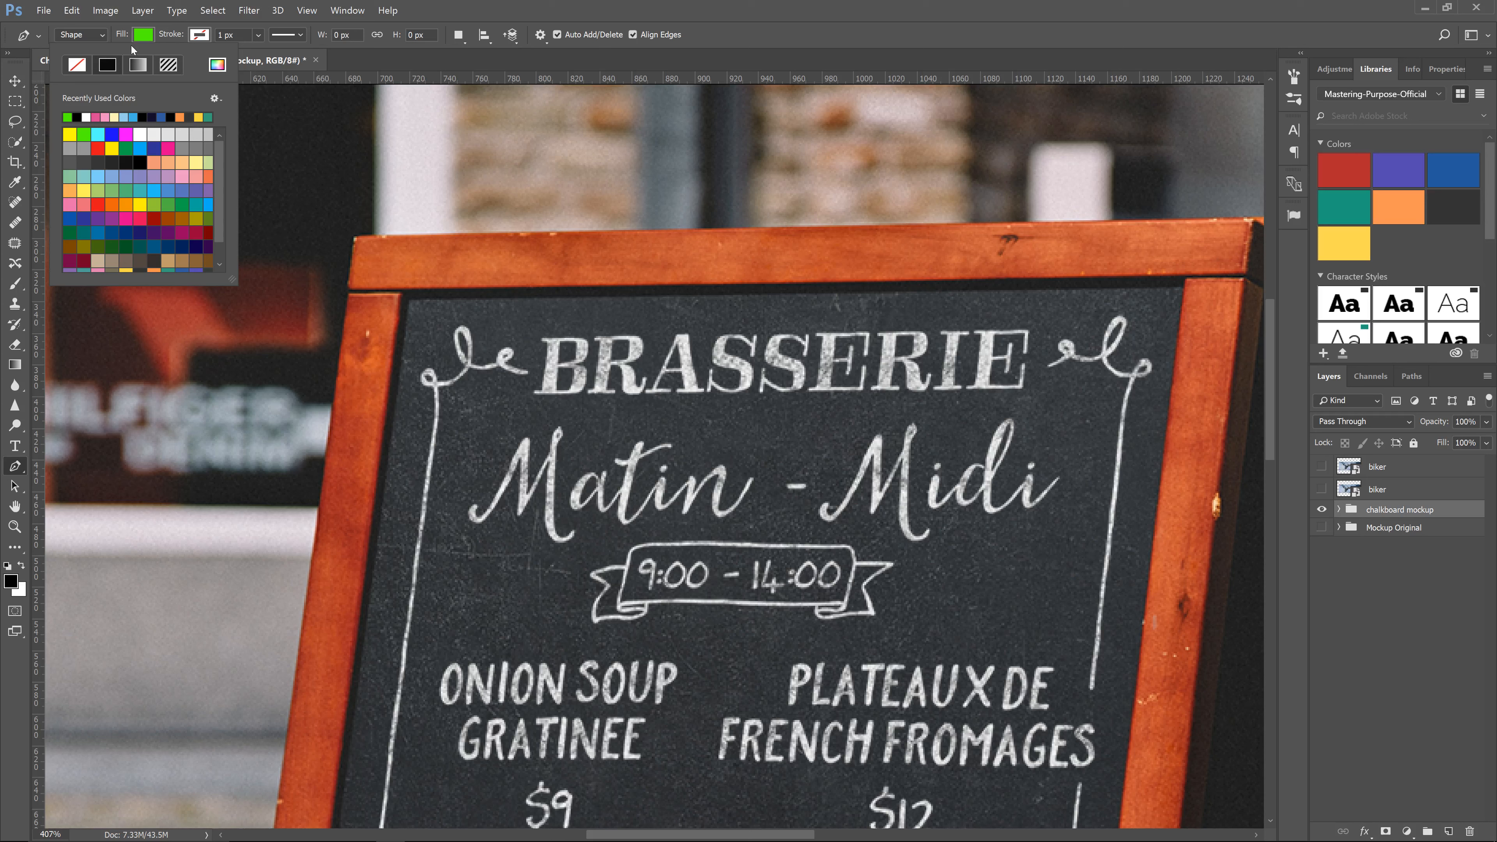
left_click(124, 32)
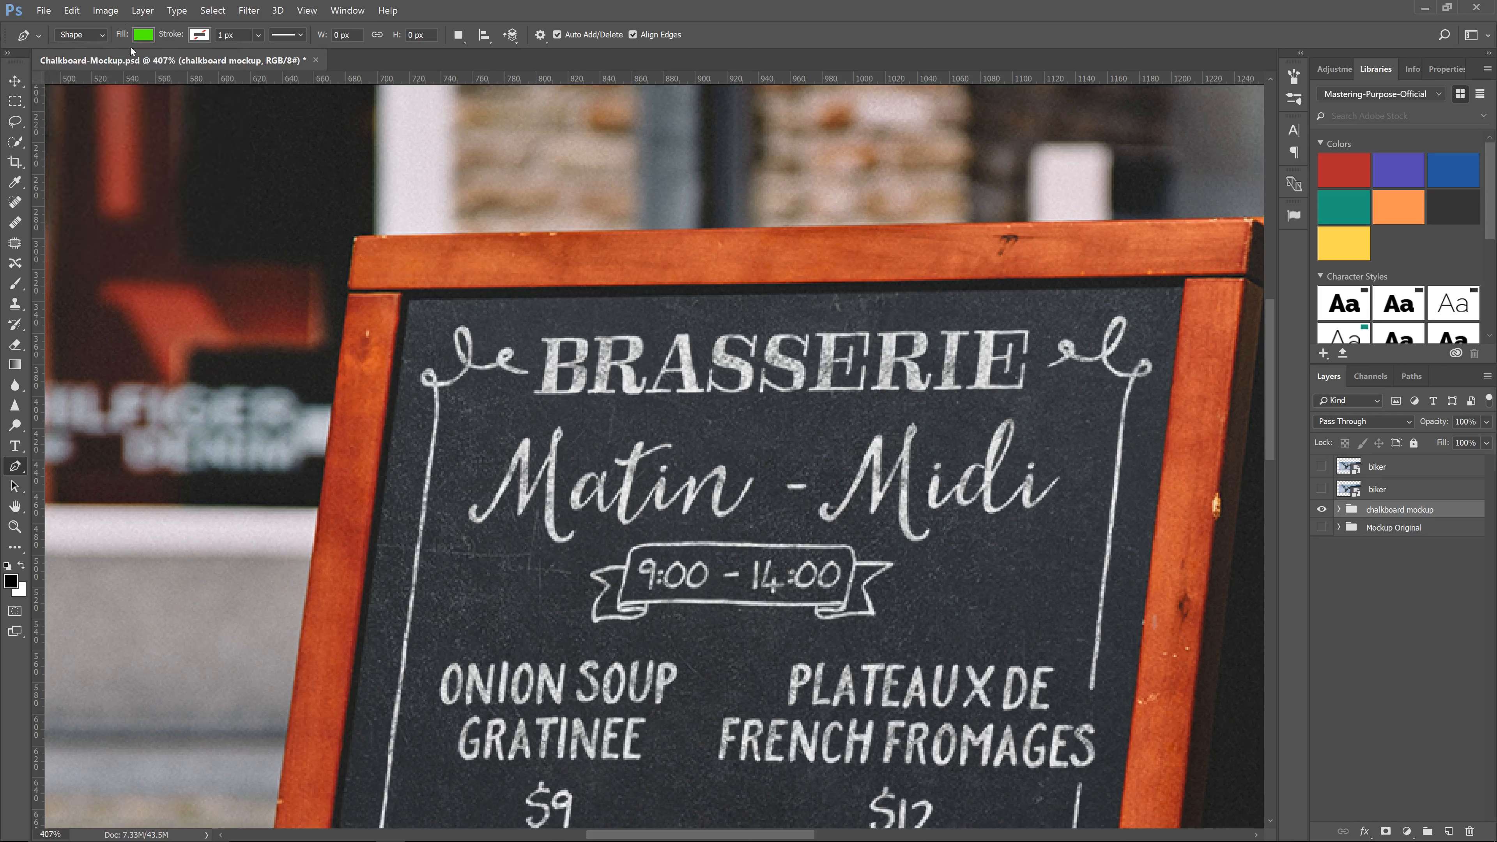
left_click(410, 301)
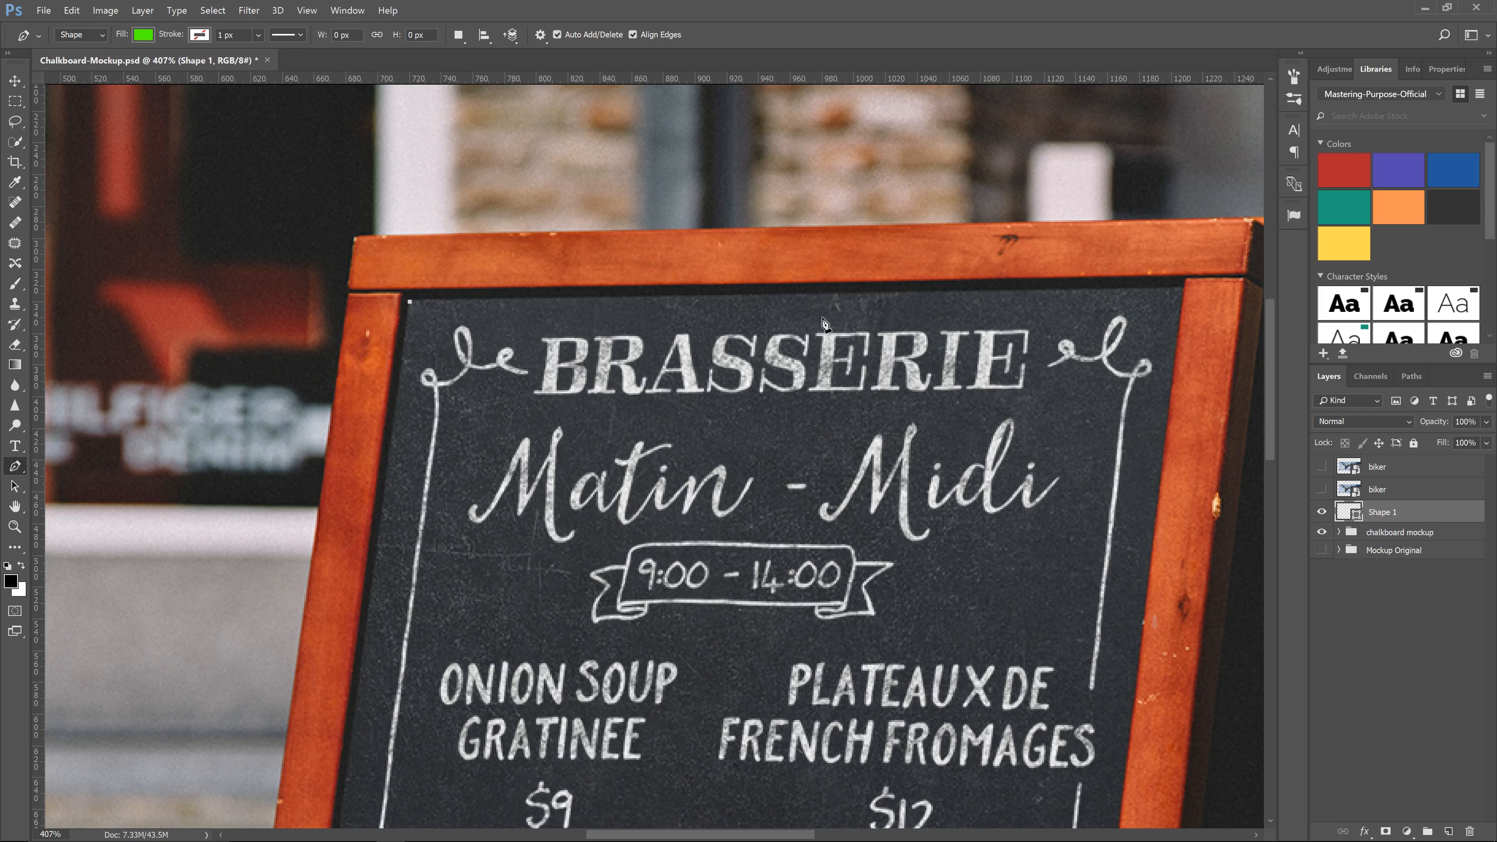
left_click(1182, 289)
left_click_drag(1000, 589, 926, 214)
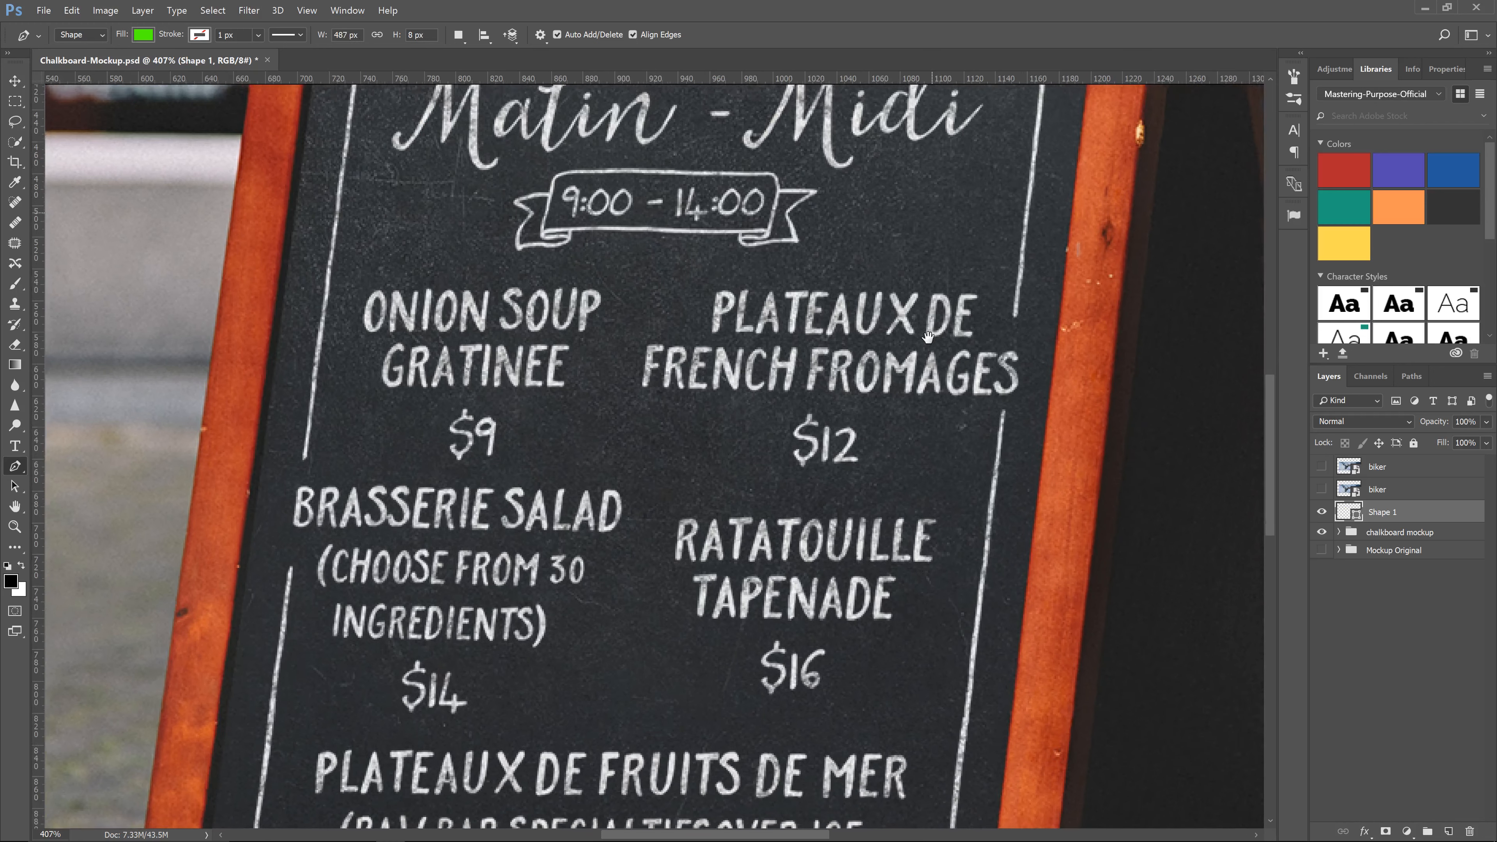
left_click_drag(912, 595, 937, 272)
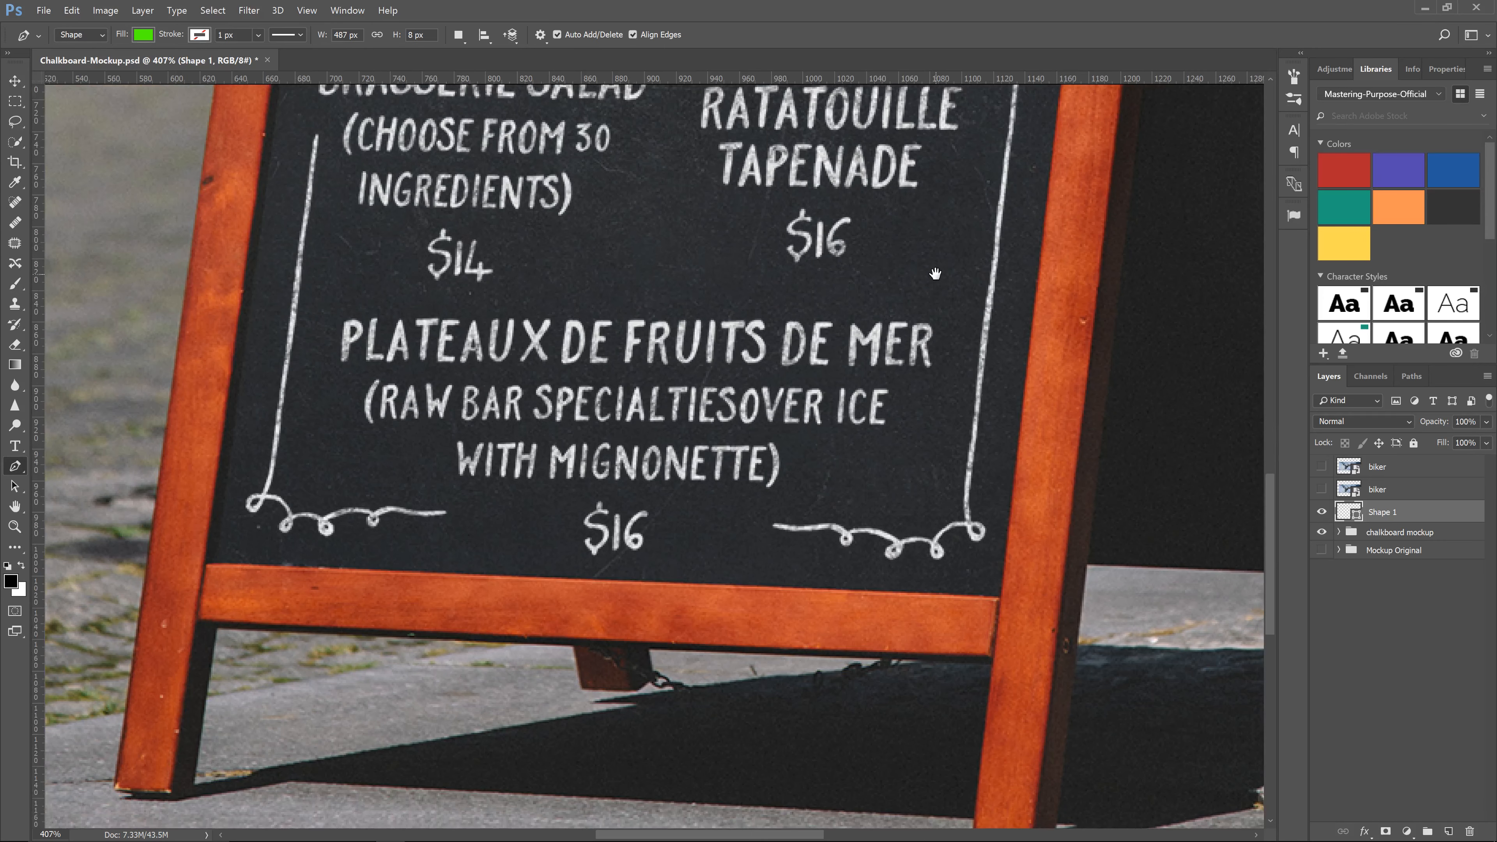
left_click(999, 598)
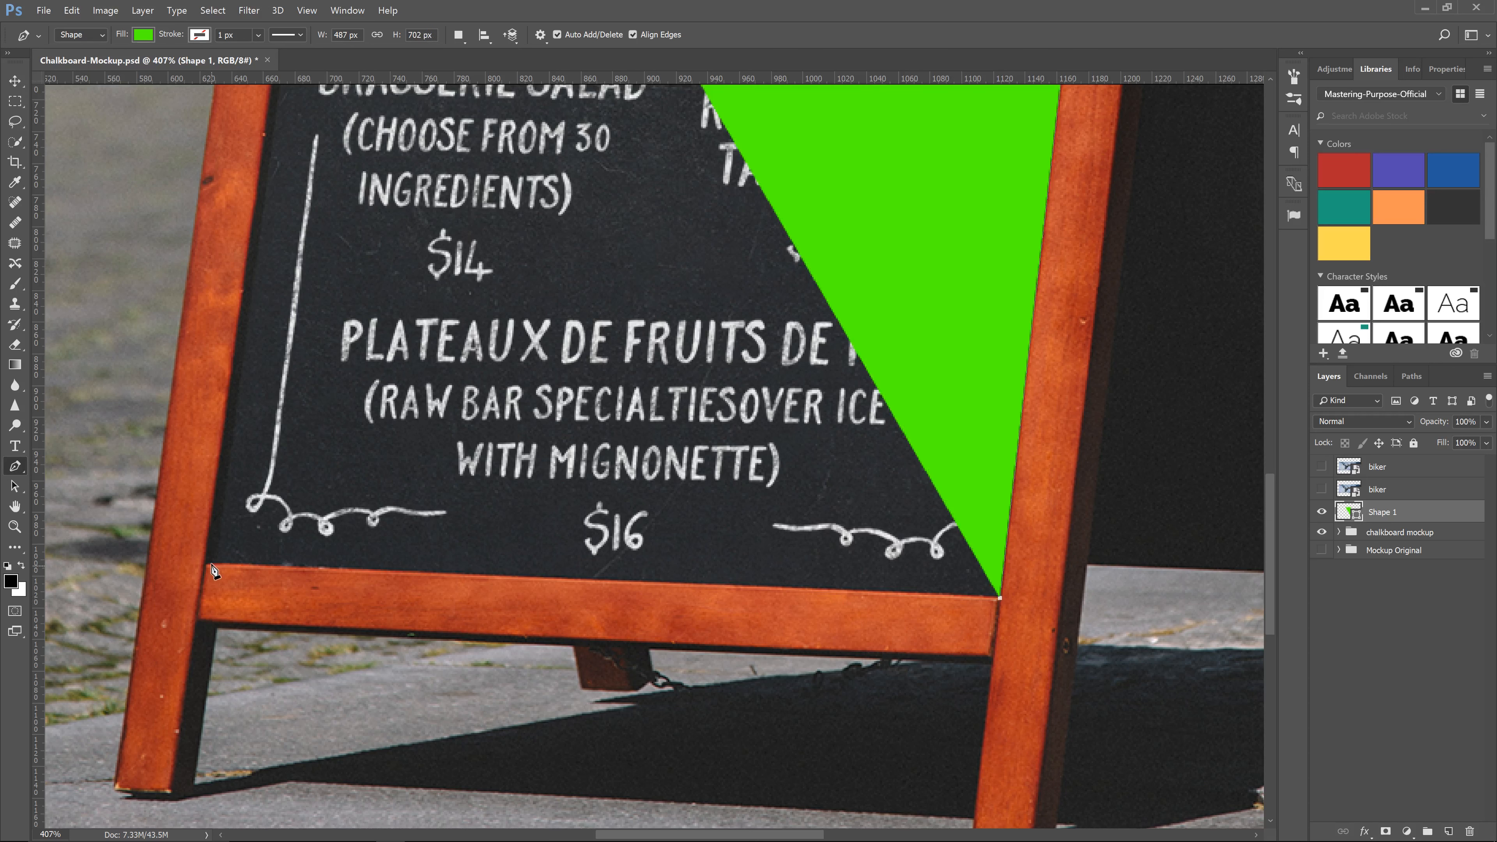
key("z")
left_click_drag(213, 570, 79, 596)
left_click_drag(448, 434, 384, 449)
key("p")
key("space")
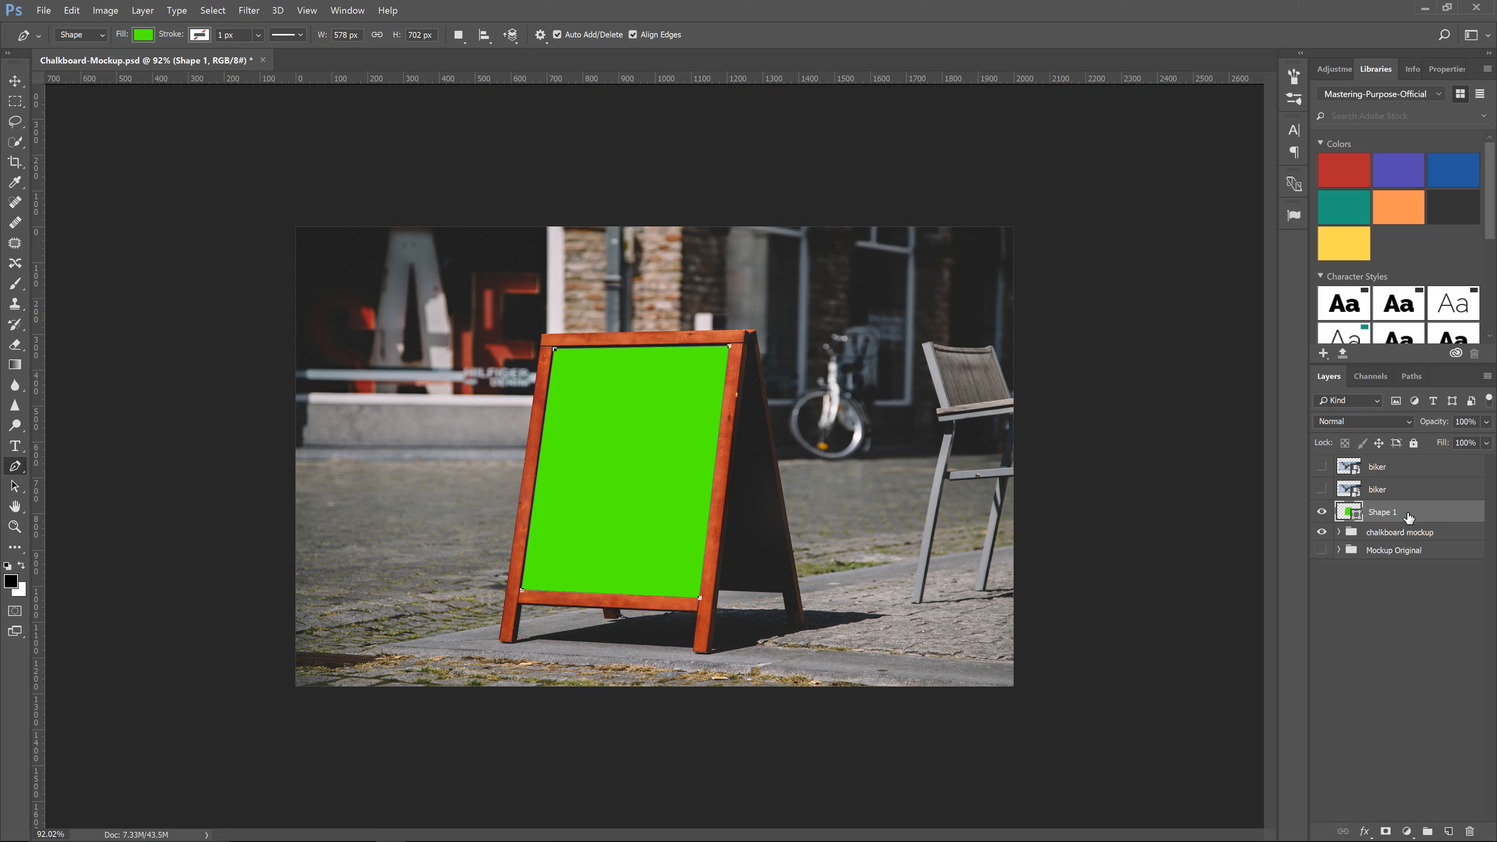
- Rename the green shape's layer as chalkboard bg
double_click(1377, 512)
type("chalkboard bg")
key("Return")
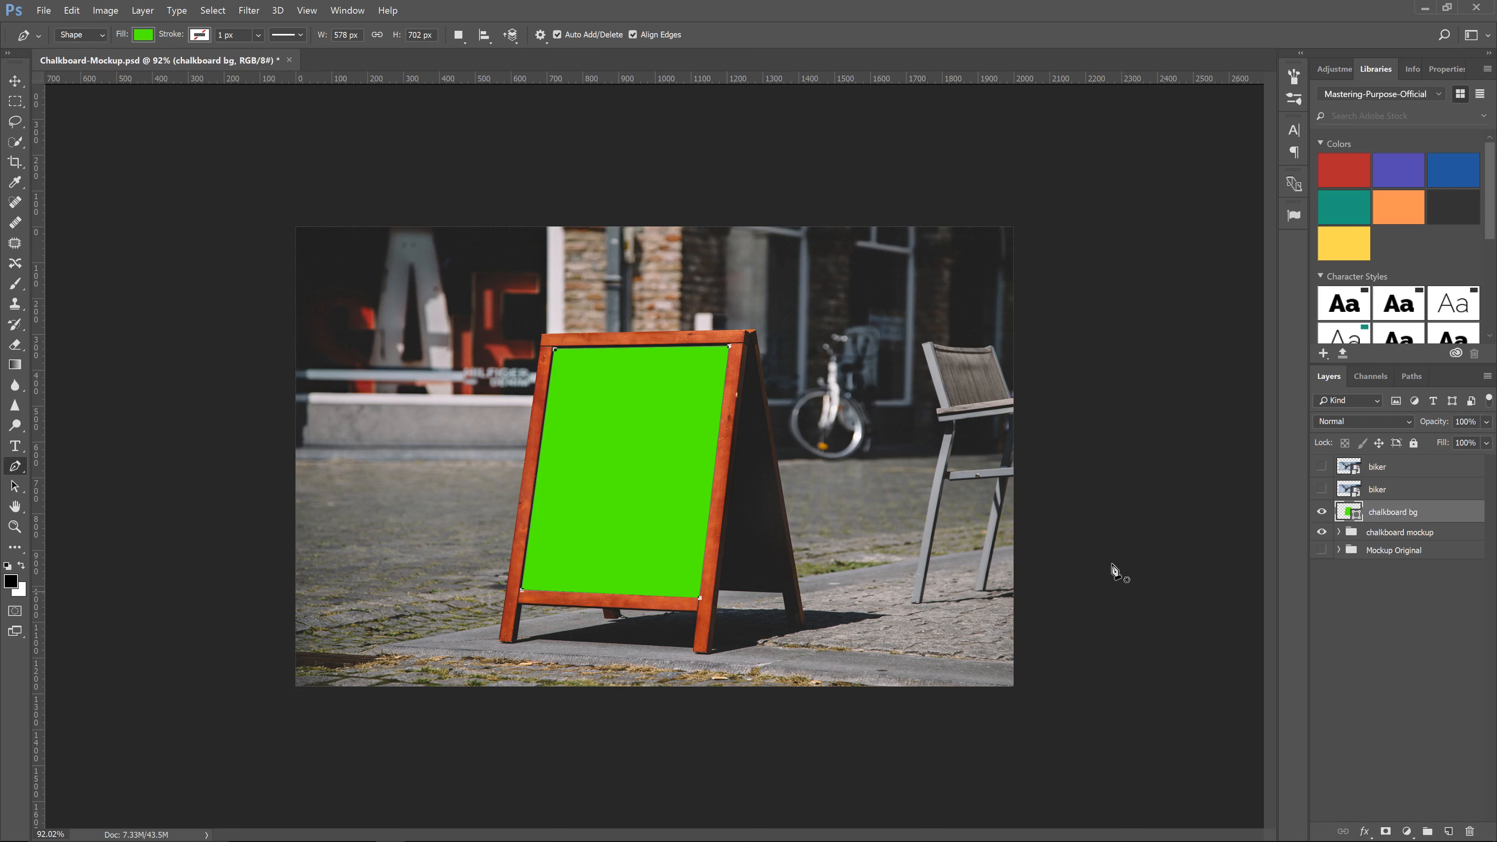
- Show the lower biker layer and clip it to the chalkboard bg layer
key("v")
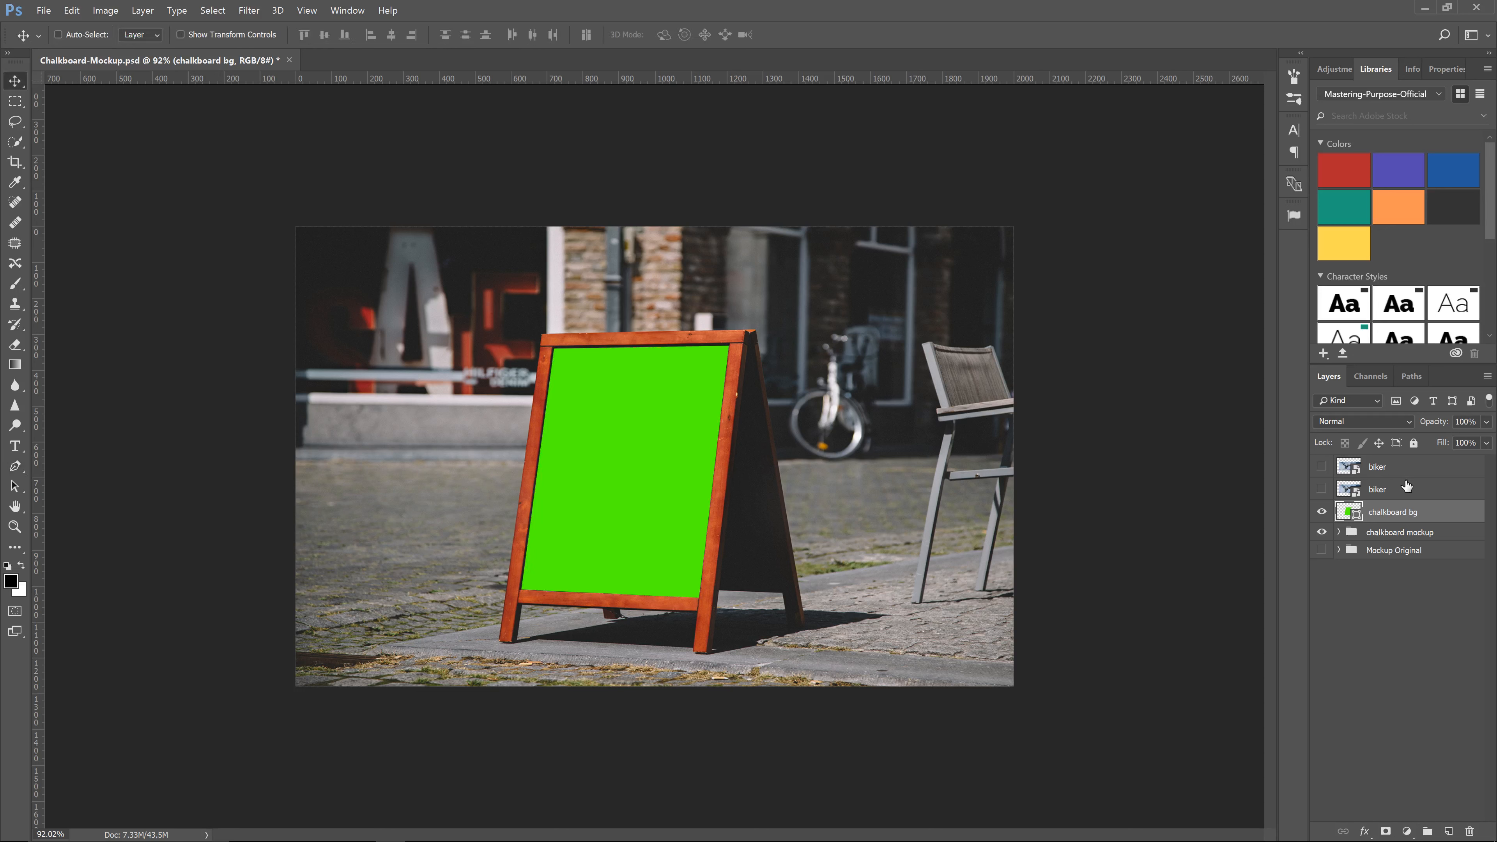
left_click(1370, 495)
left_click(1321, 489)
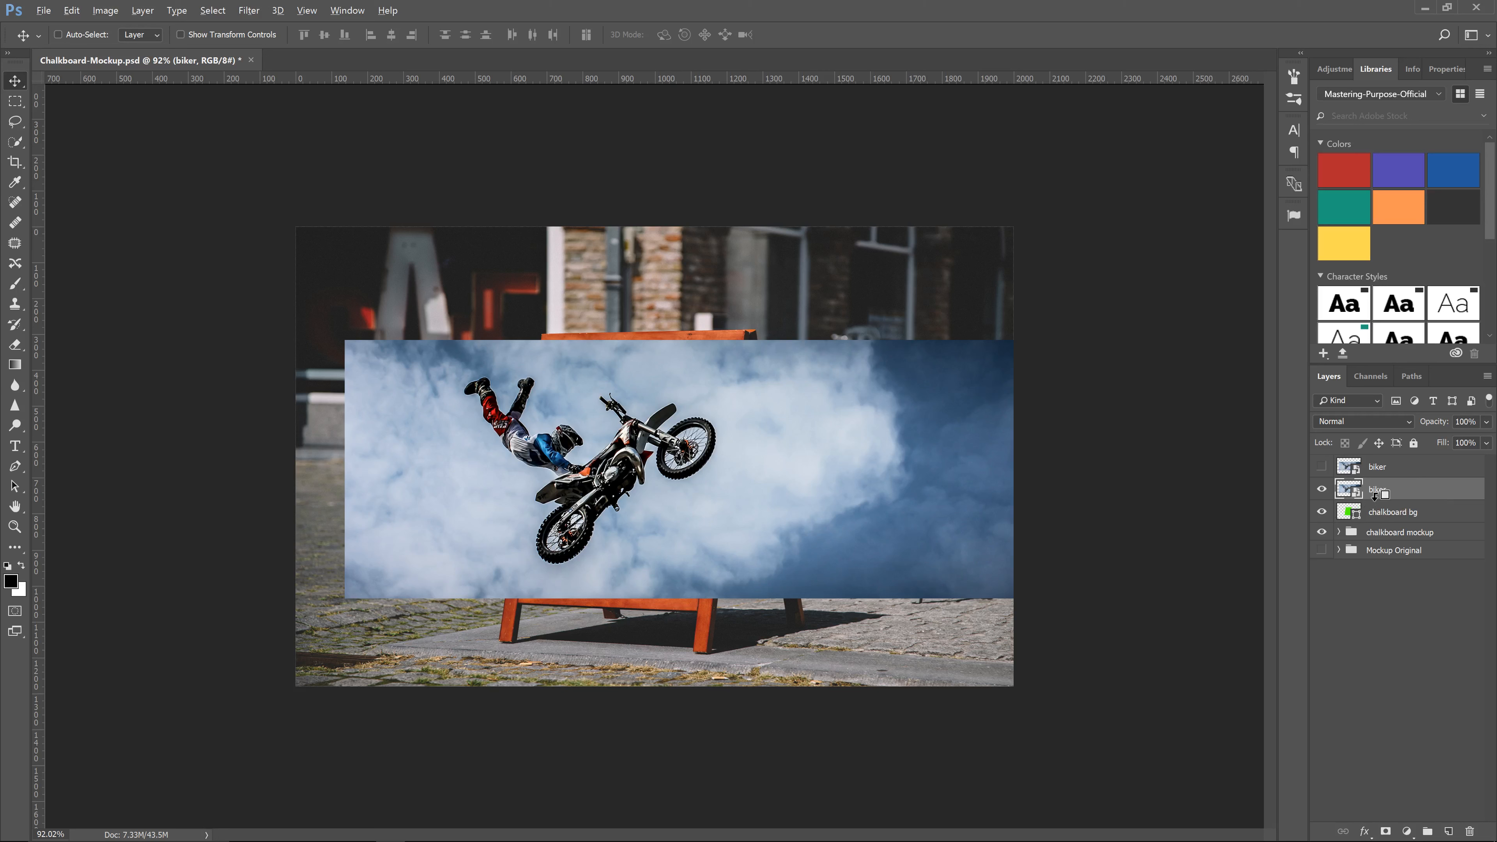
left_click(1376, 496, "alt")
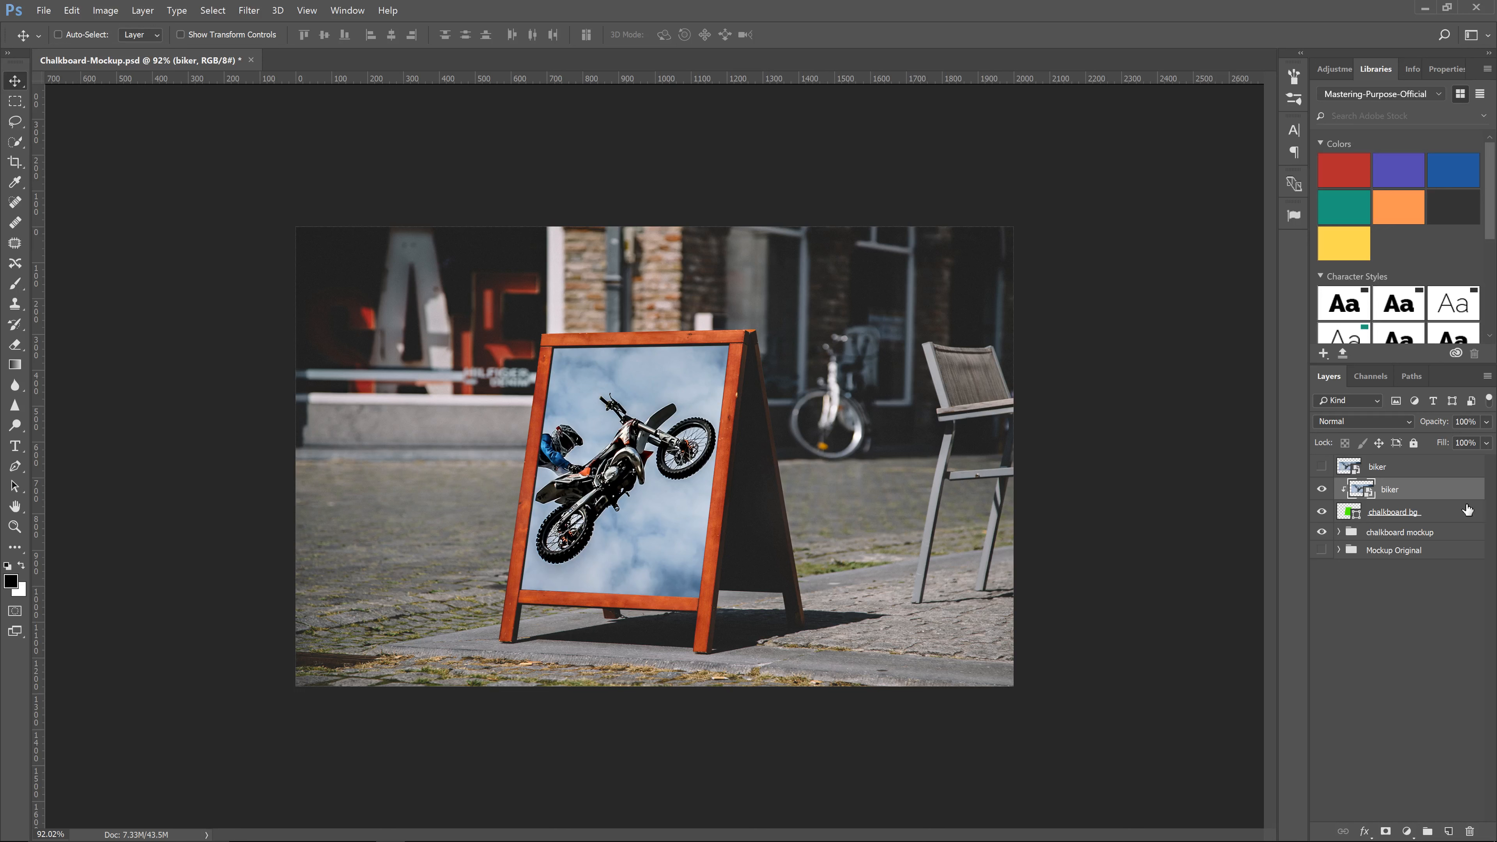
- Show the top biker layer and open it in Select and Mask
left_click(1389, 467)
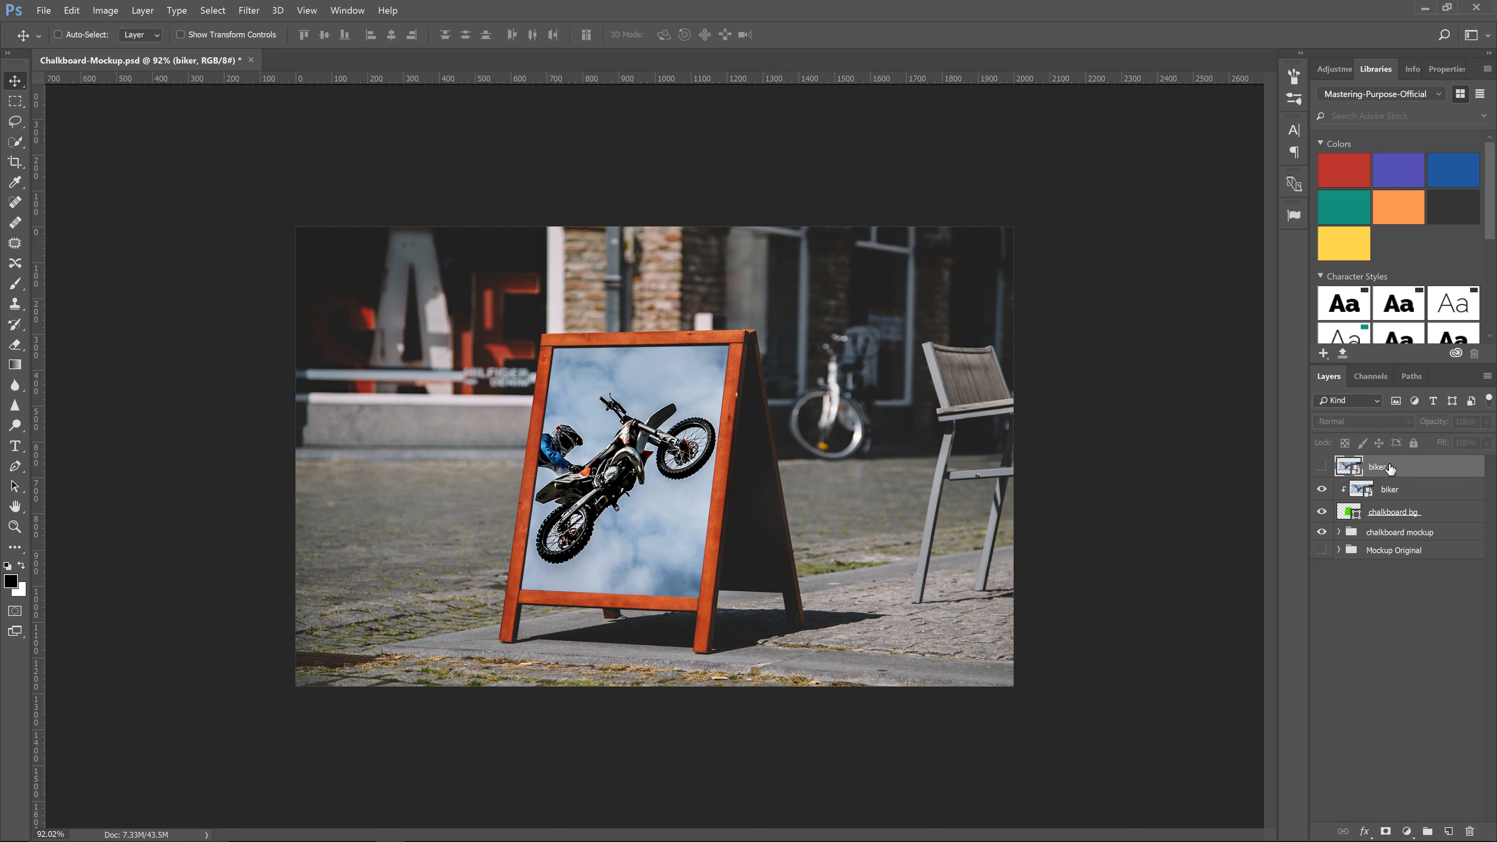
left_click(1321, 467)
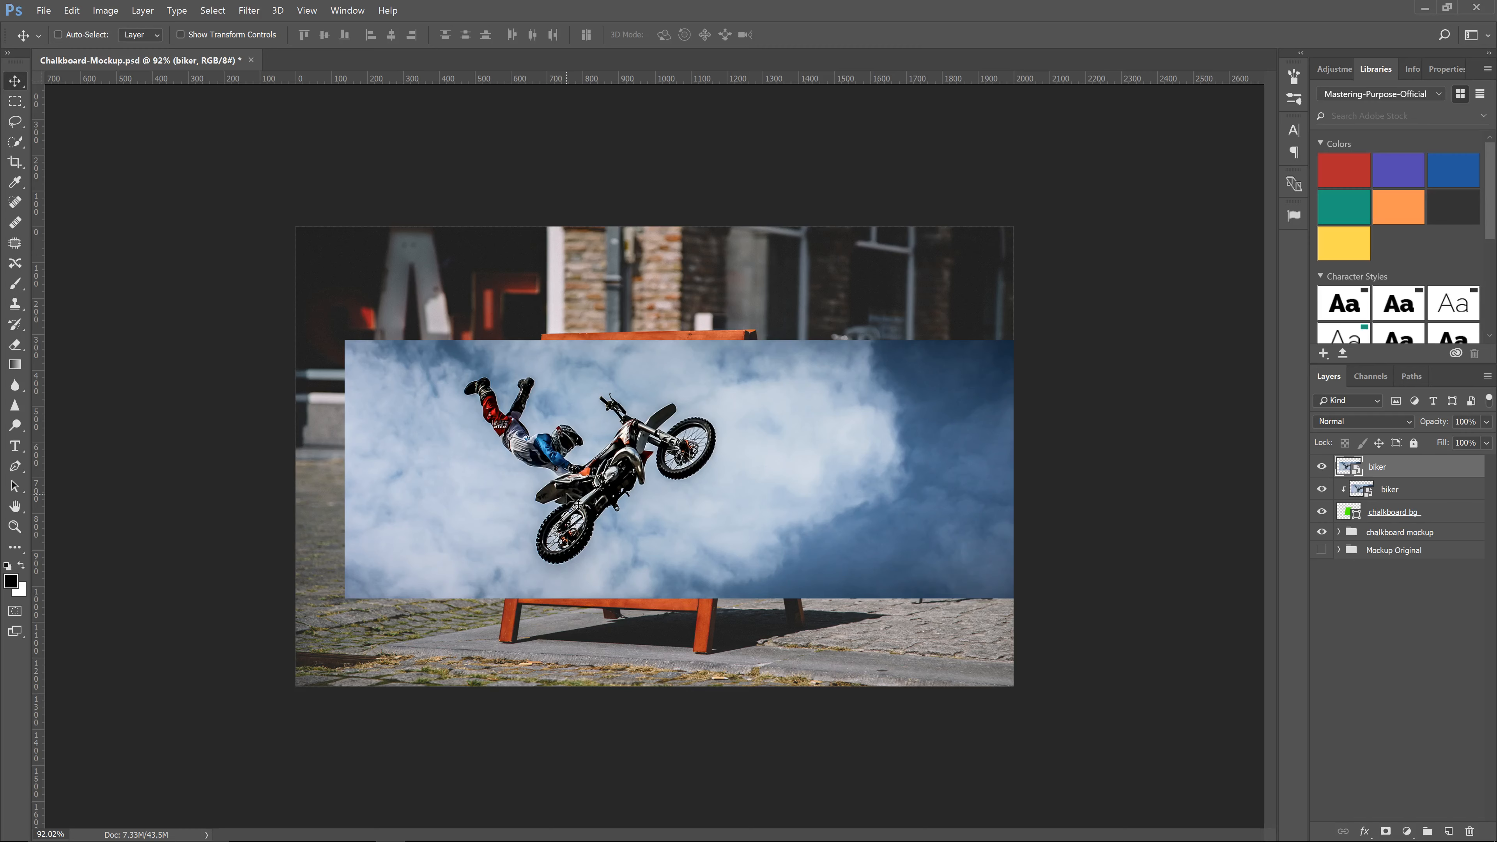
key("z")
left_click_drag(628, 485, 681, 481)
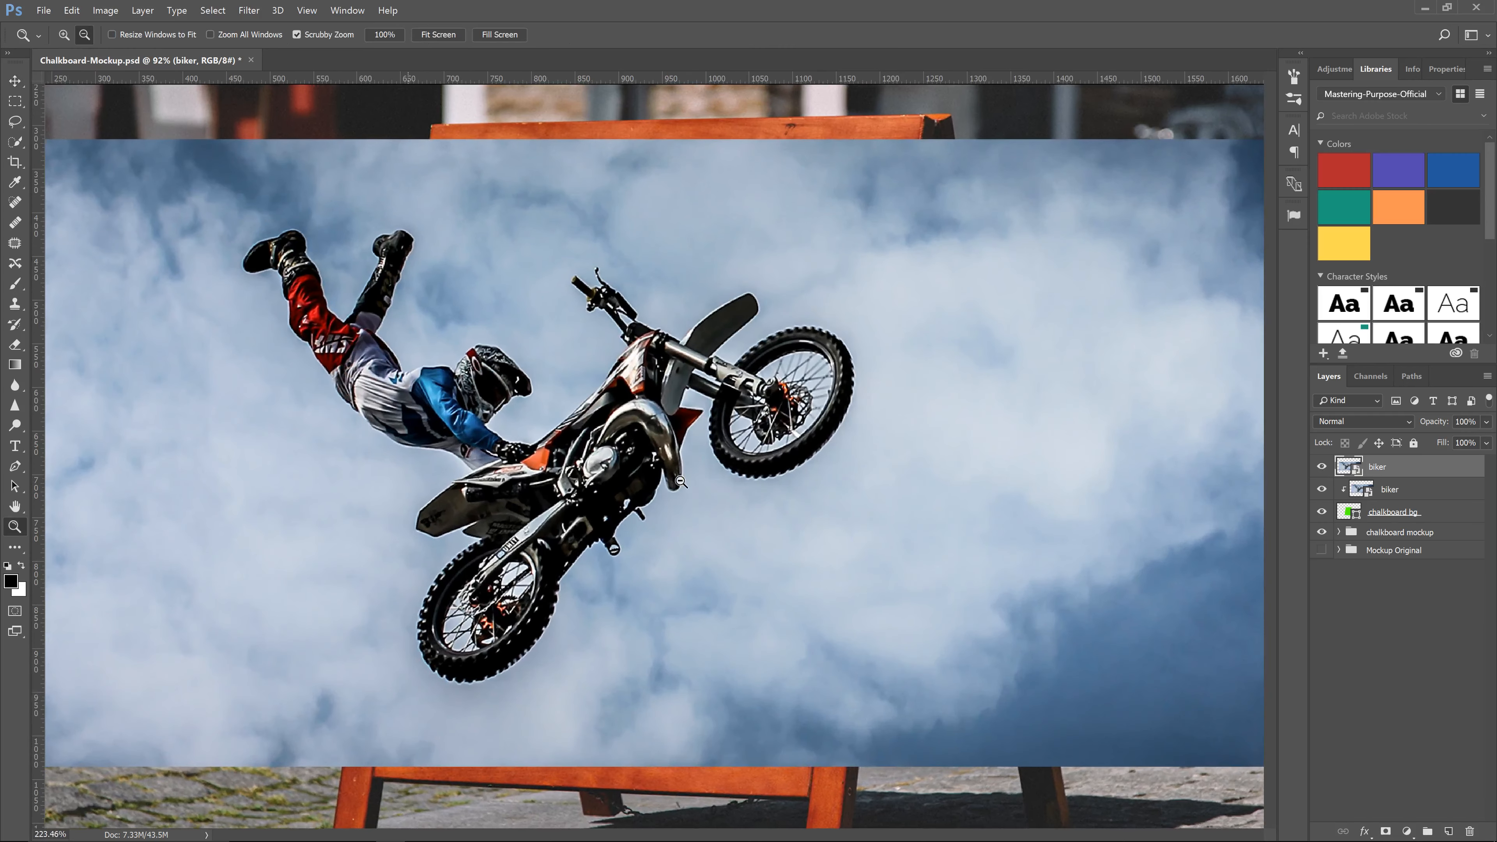
key("w")
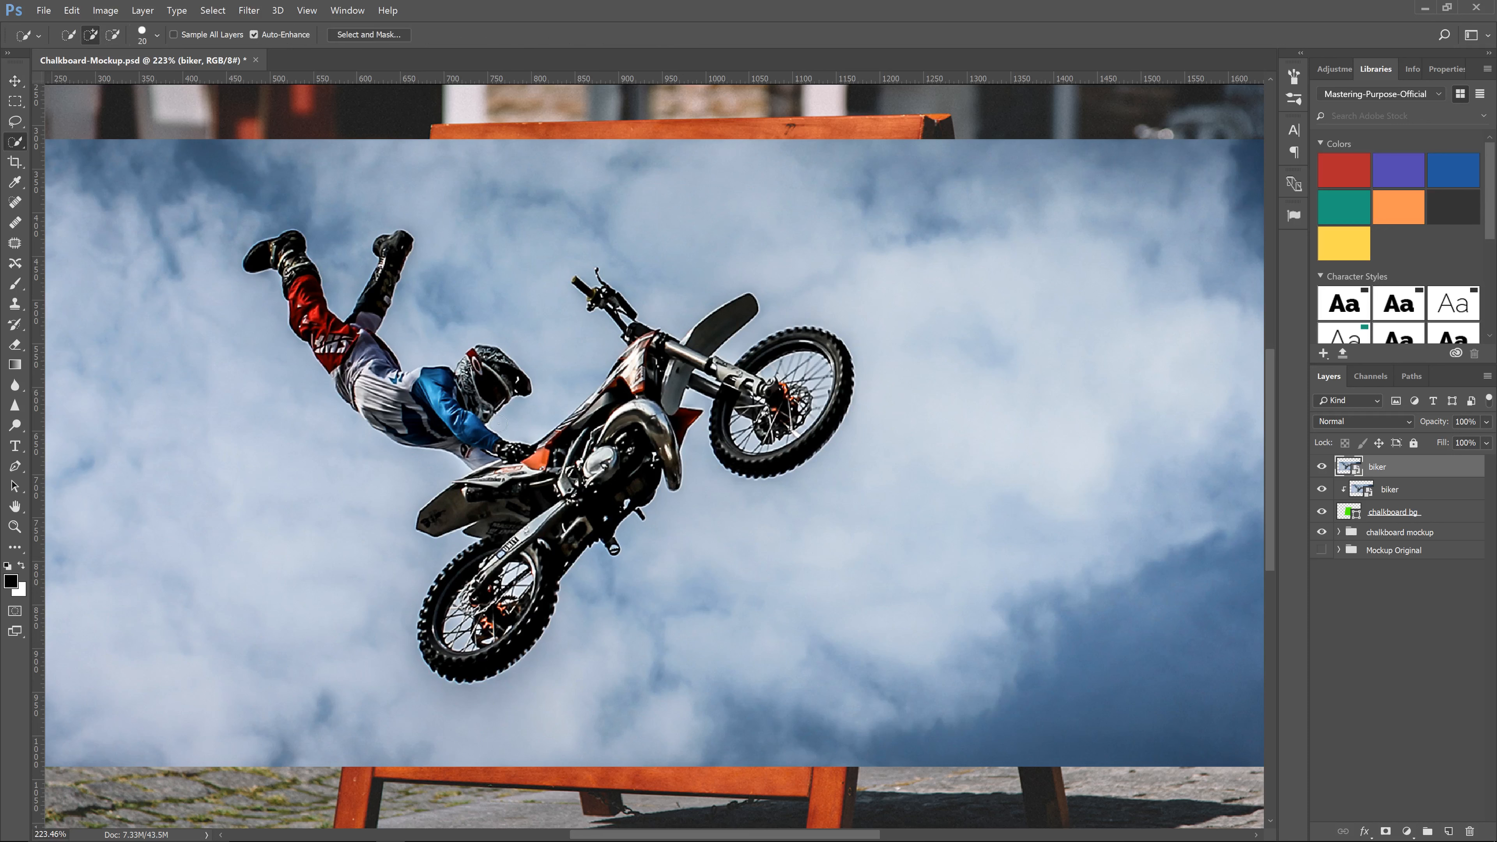
left_click(363, 35)
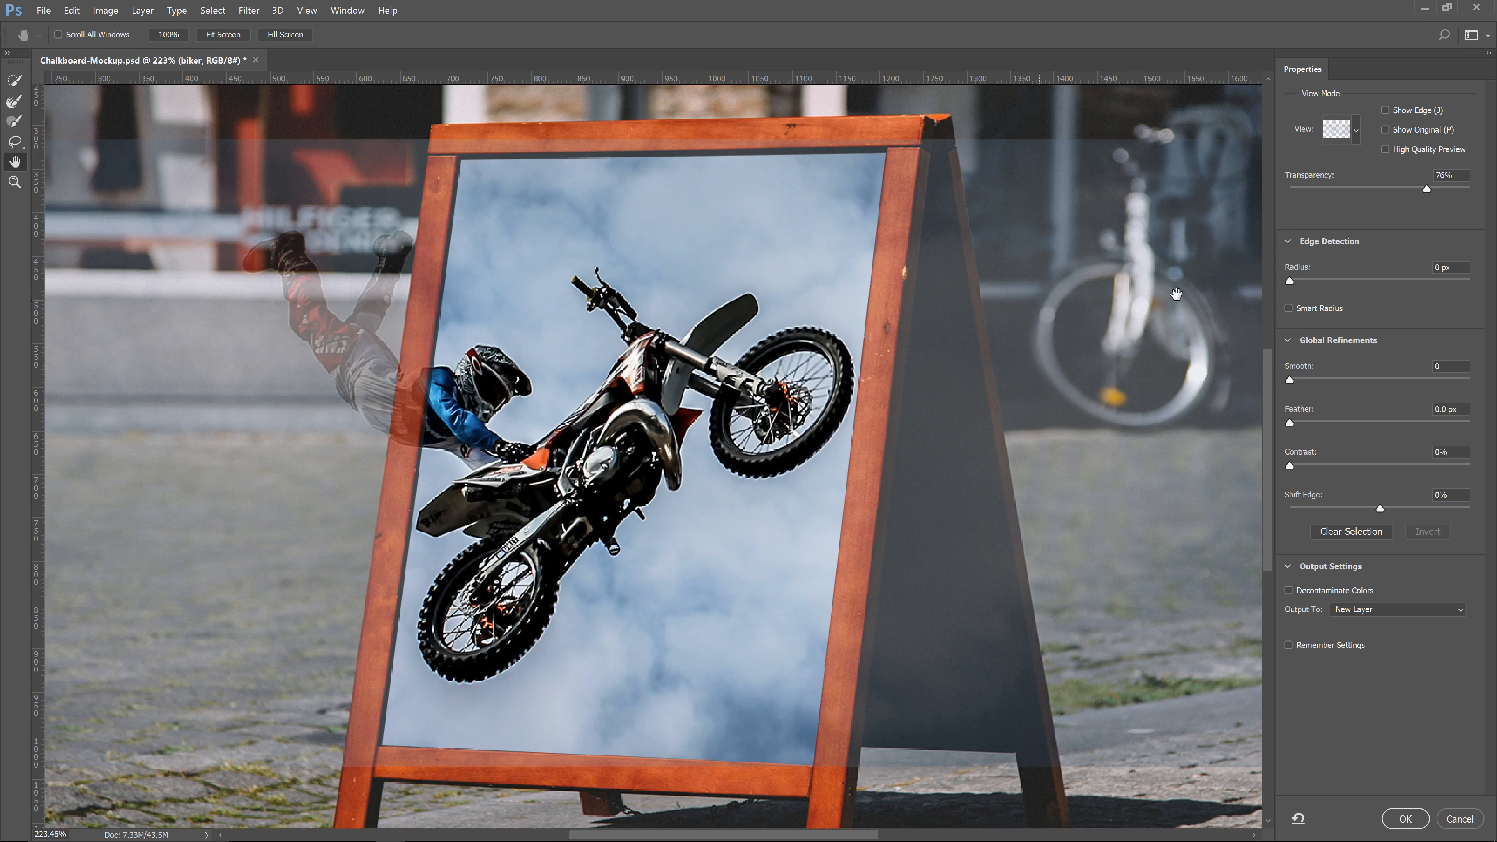
- Paint a quick selection over the rider and motorcycle, with the preview transparency at 76%
mouse_move(1429, 190)
left_mouse_down()
mouse_move(1383, 197)
mouse_move(1425, 197)
left_mouse_up()
left_click(15, 79)
mouse_move(350, 350)
left_mouse_down()
mouse_move(265, 250)
mouse_move(309, 271)
left_mouse_up()
mouse_move(348, 335)
left_mouse_down()
mouse_move(383, 266)
mouse_move(353, 381)
mouse_move(426, 416)
mouse_move(408, 380)
mouse_move(422, 377)
left_mouse_up()
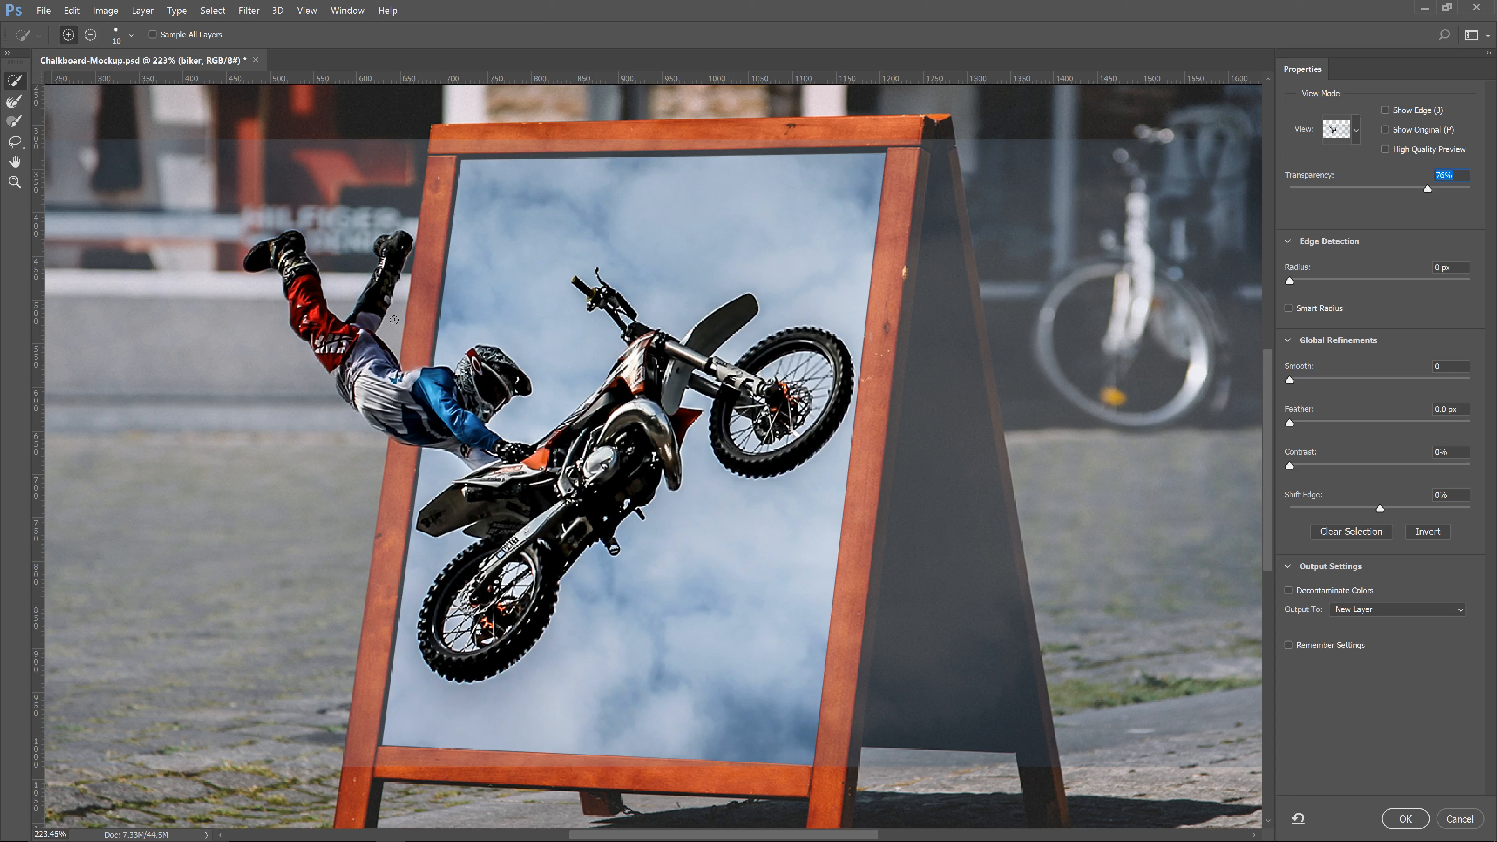
- Refine the selection edges along the rider's raised leg and back with the Refine Edge Brush
key("z")
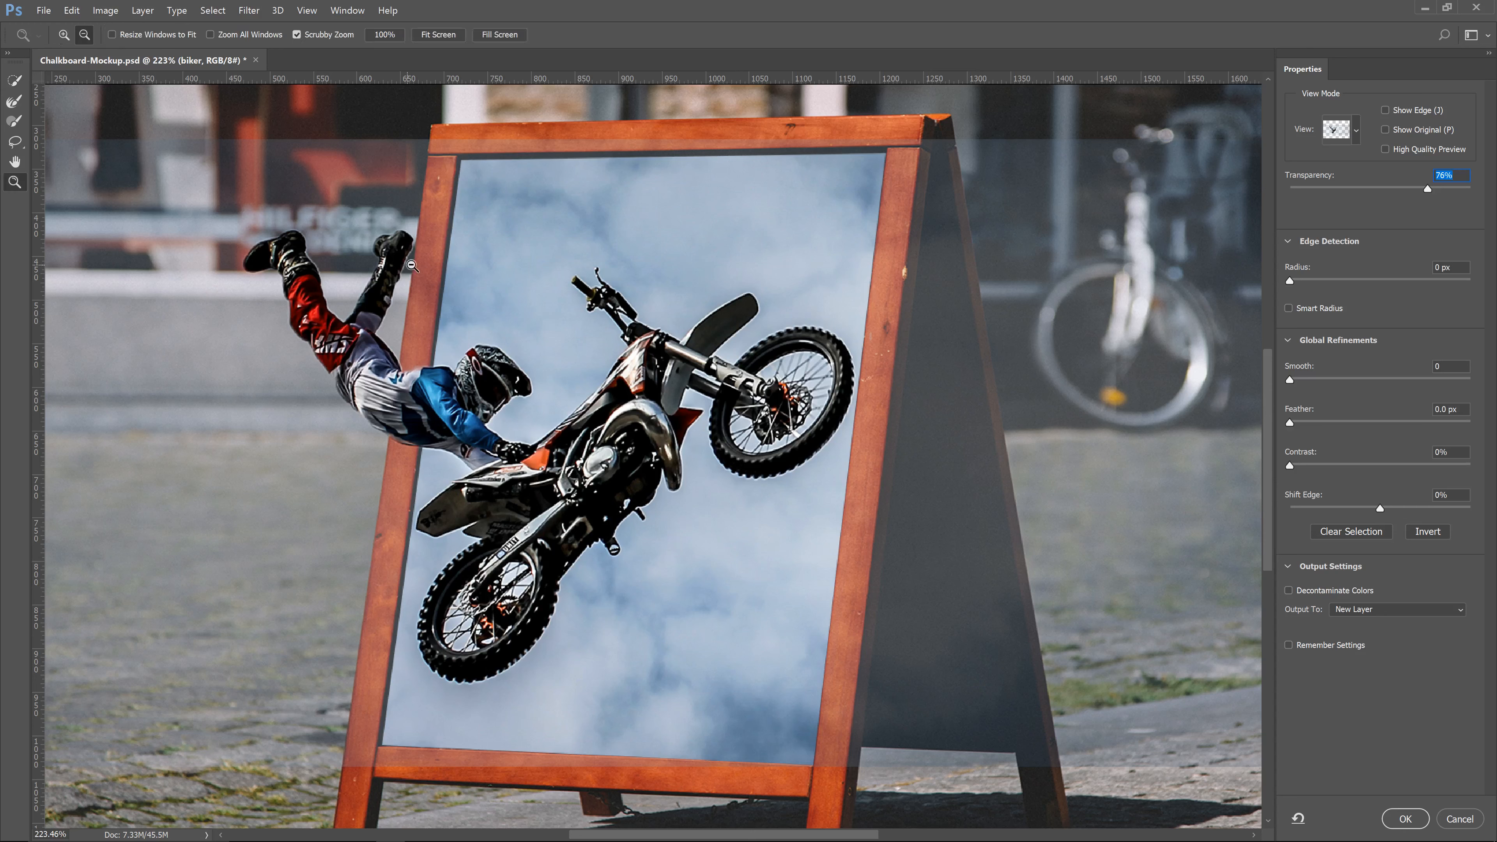
left_click_drag(410, 261, 457, 261)
left_click(21, 103)
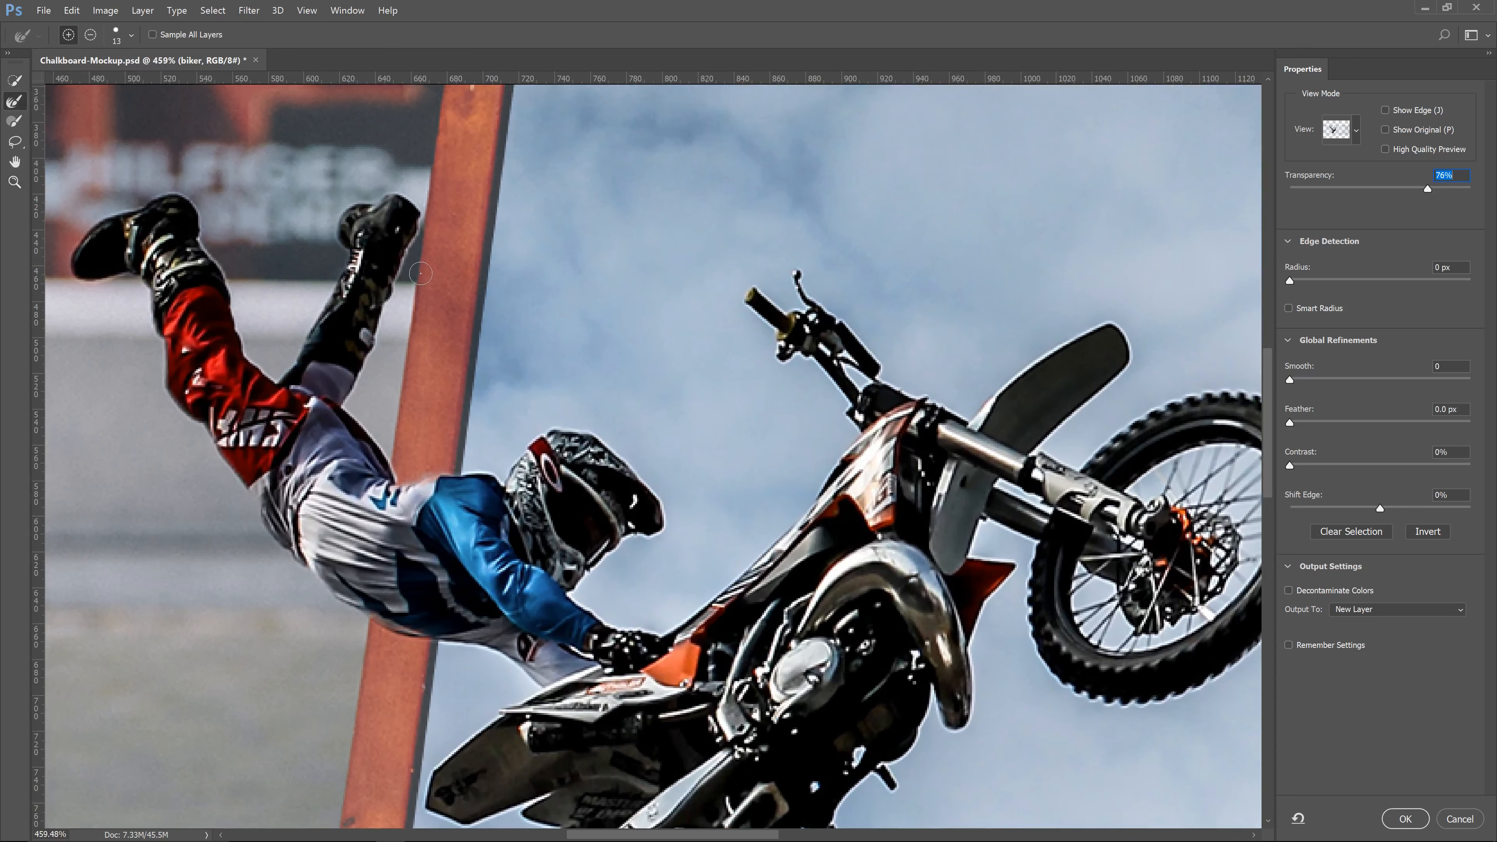
left_click_drag(384, 343, 399, 238)
mouse_move(401, 486)
left_mouse_down()
mouse_move(439, 447)
mouse_move(433, 479)
mouse_move(452, 454)
left_mouse_up()
key("w")
key("alt")
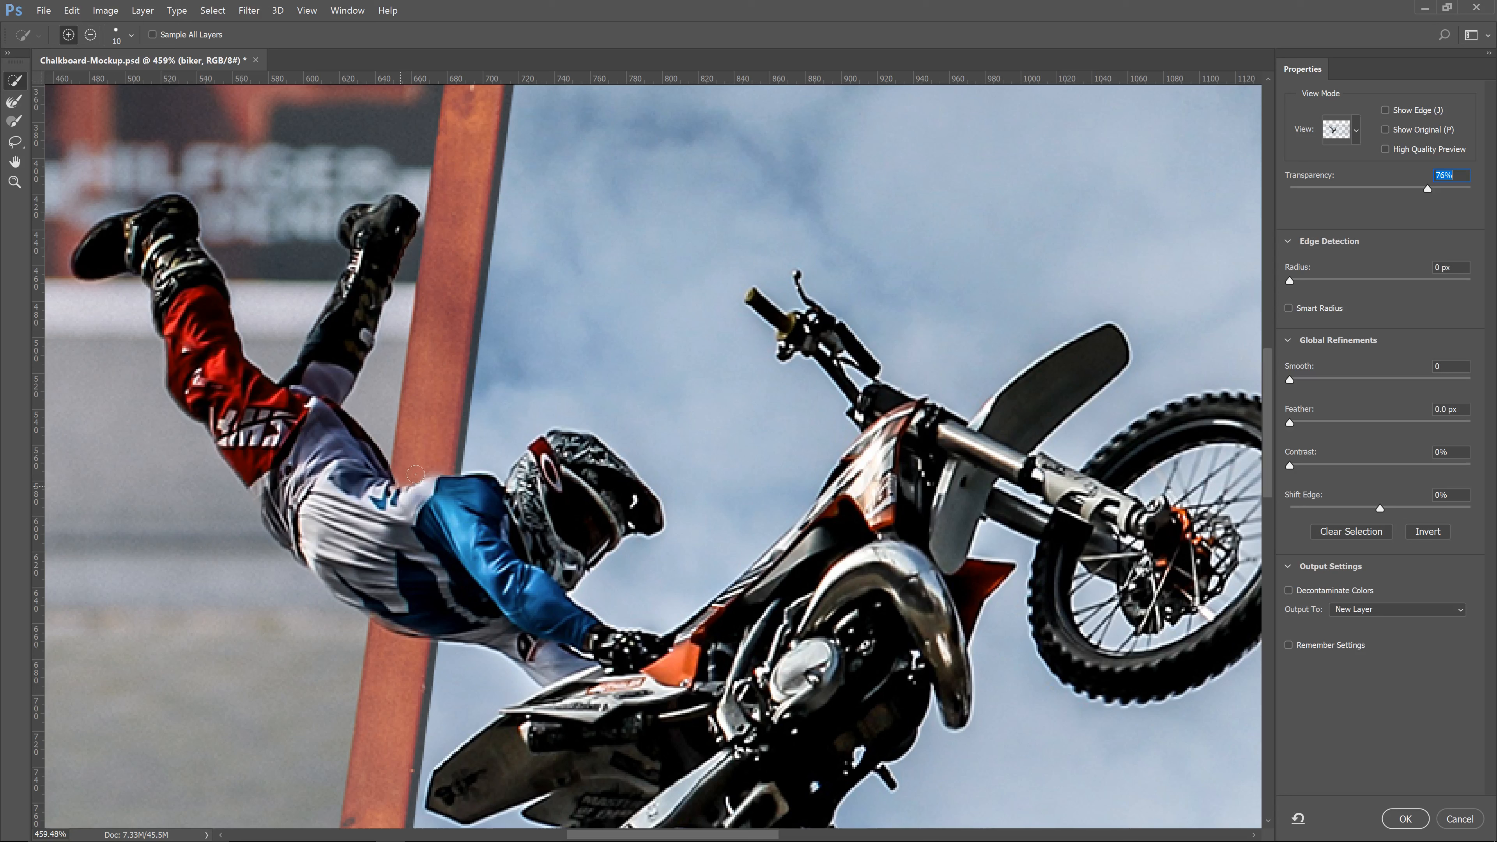
key("r")
key("alt+space")
mouse_move(537, 520)
left_mouse_down()
mouse_move(428, 566)
mouse_move(451, 561)
left_mouse_up()
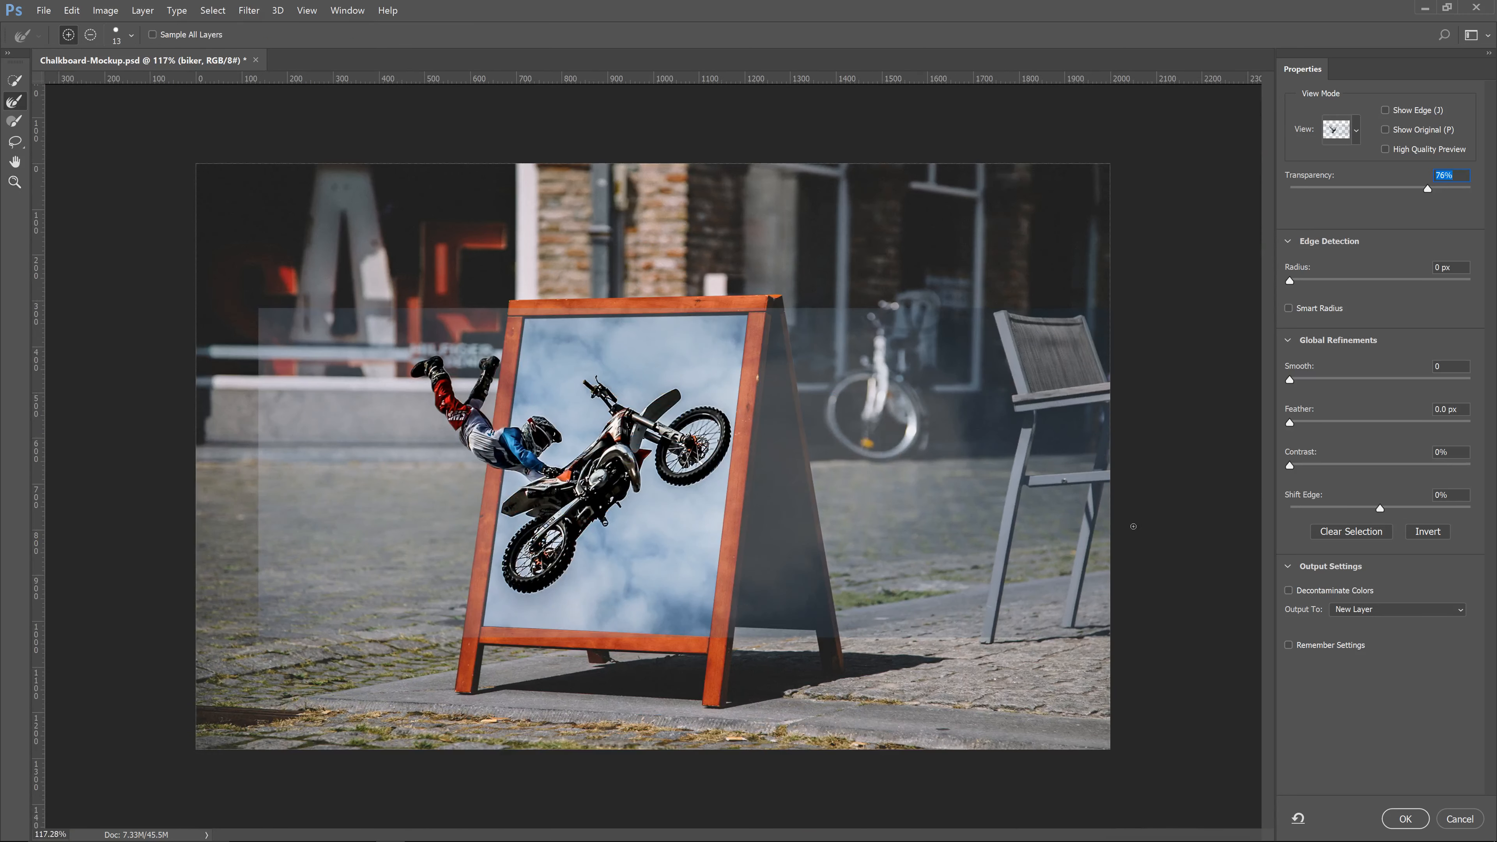
- Set the preview transparency to 82%, and refine the selection with Smart Radius at 1 px and Smooth at 4
mouse_move(1426, 187)
left_mouse_down()
mouse_move(1334, 190)
mouse_move(1471, 189)
mouse_move(1413, 189)
mouse_move(1438, 190)
left_mouse_up()
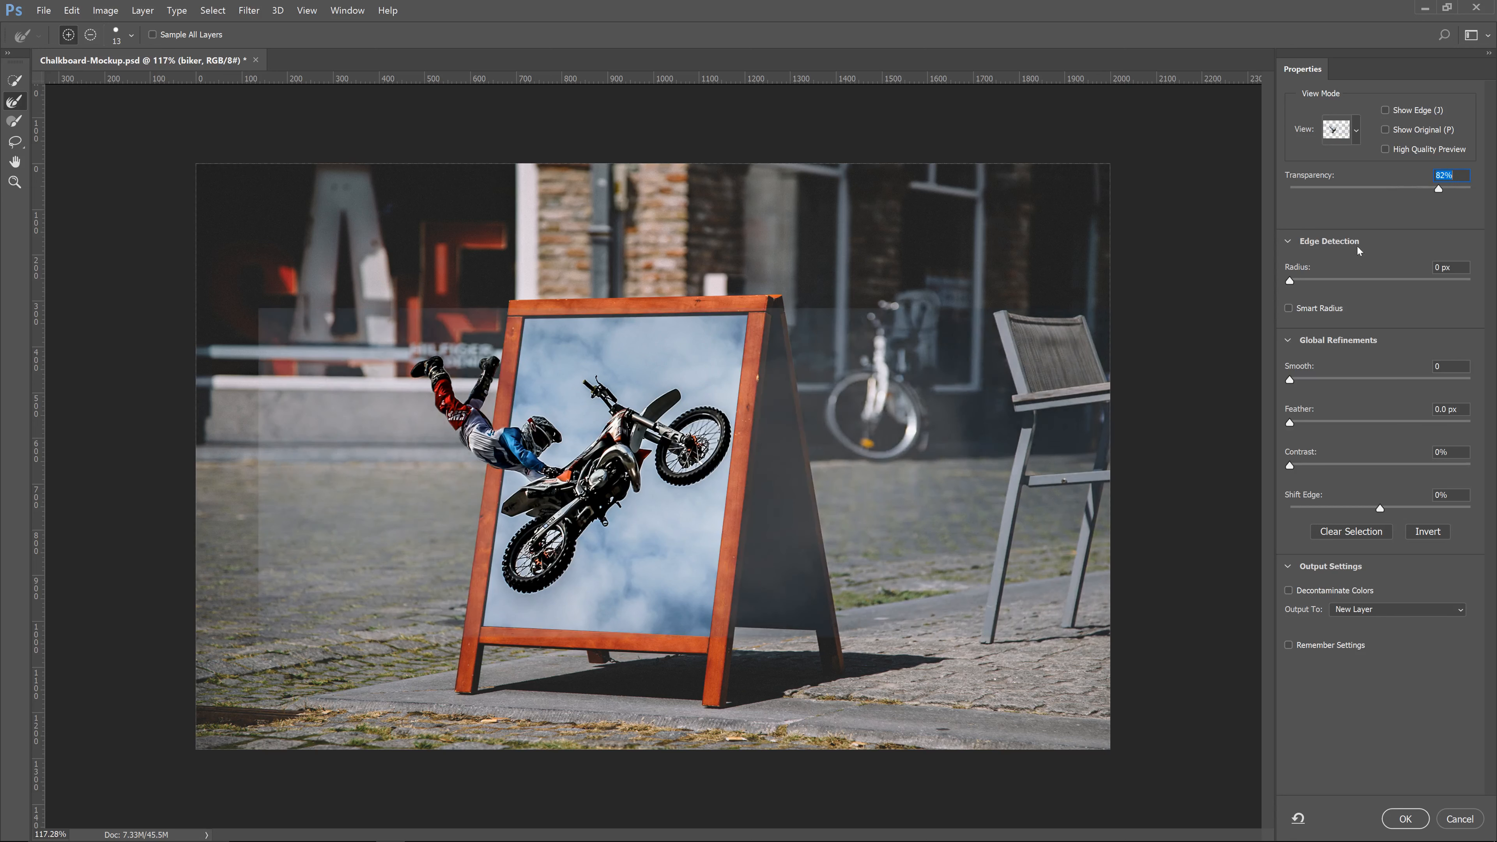
left_click(1287, 309)
left_click_drag(1288, 282, 1296, 281)
left_click(1290, 380)
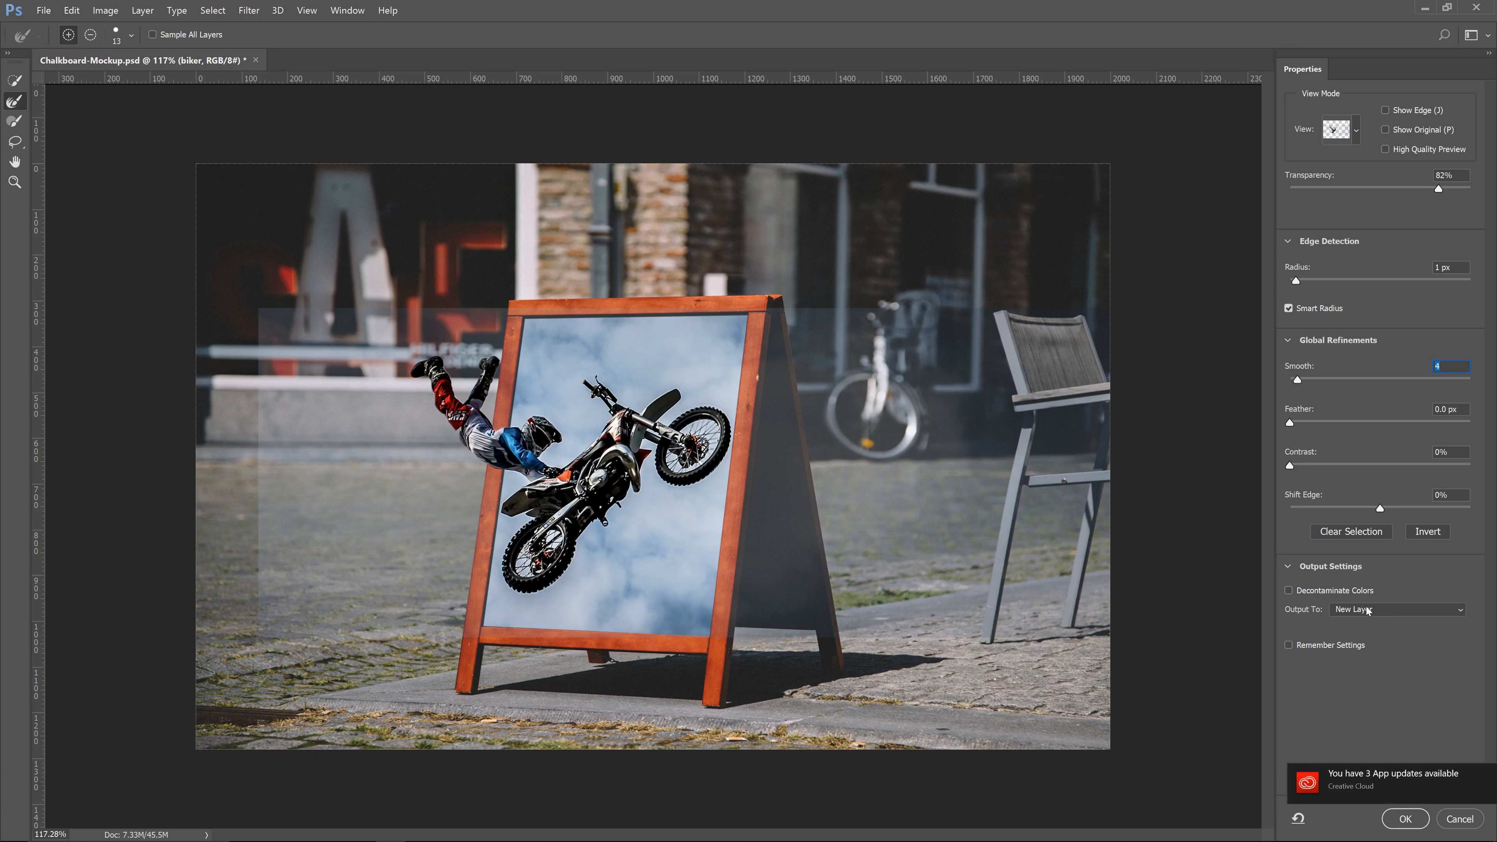
- Output the refined selection as a layer mask on the top biker layer
left_click(1379, 610)
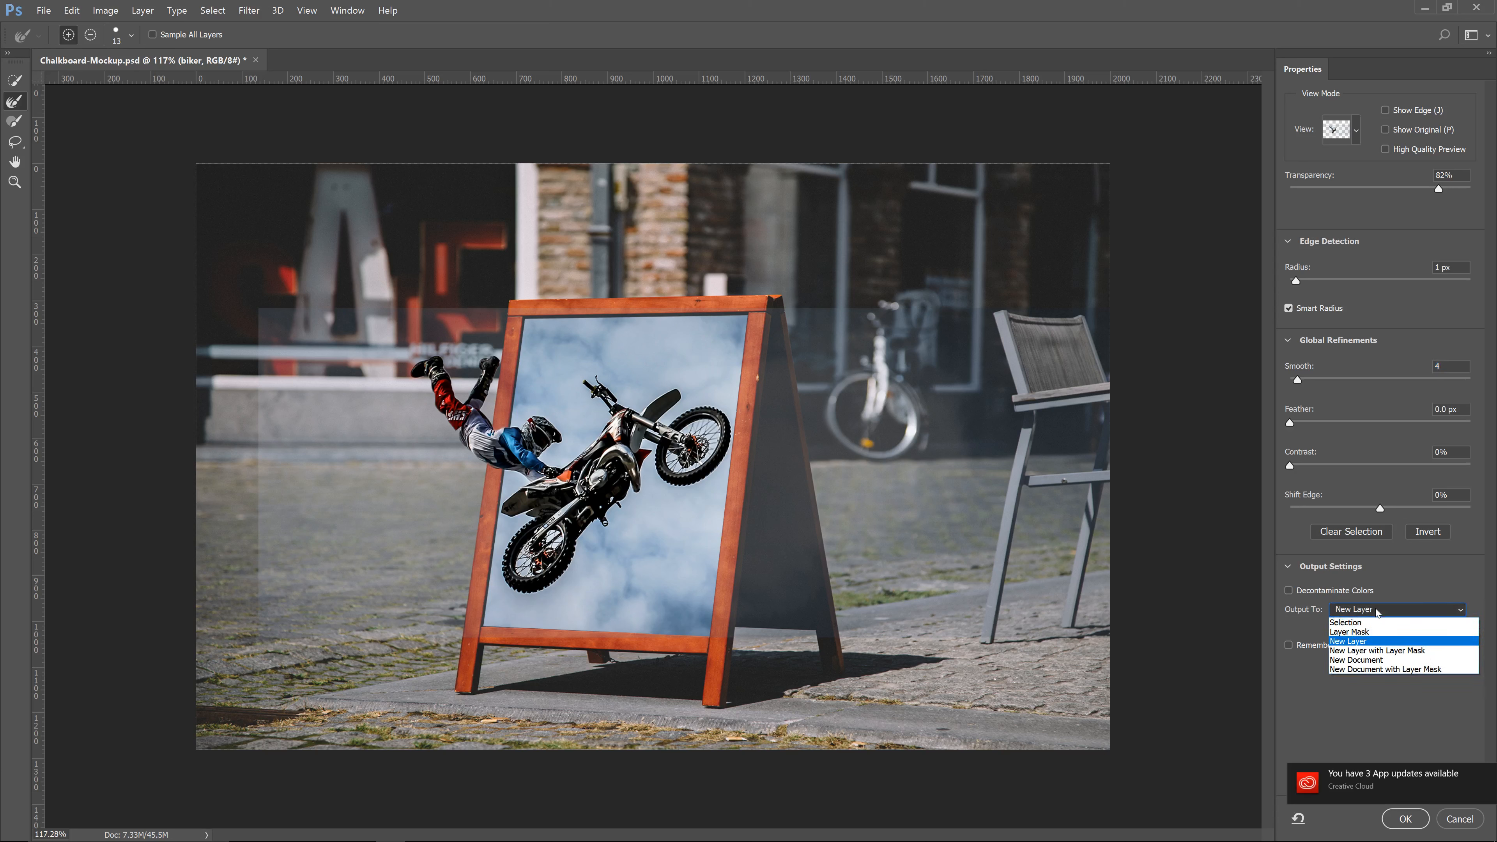
left_click(1376, 632)
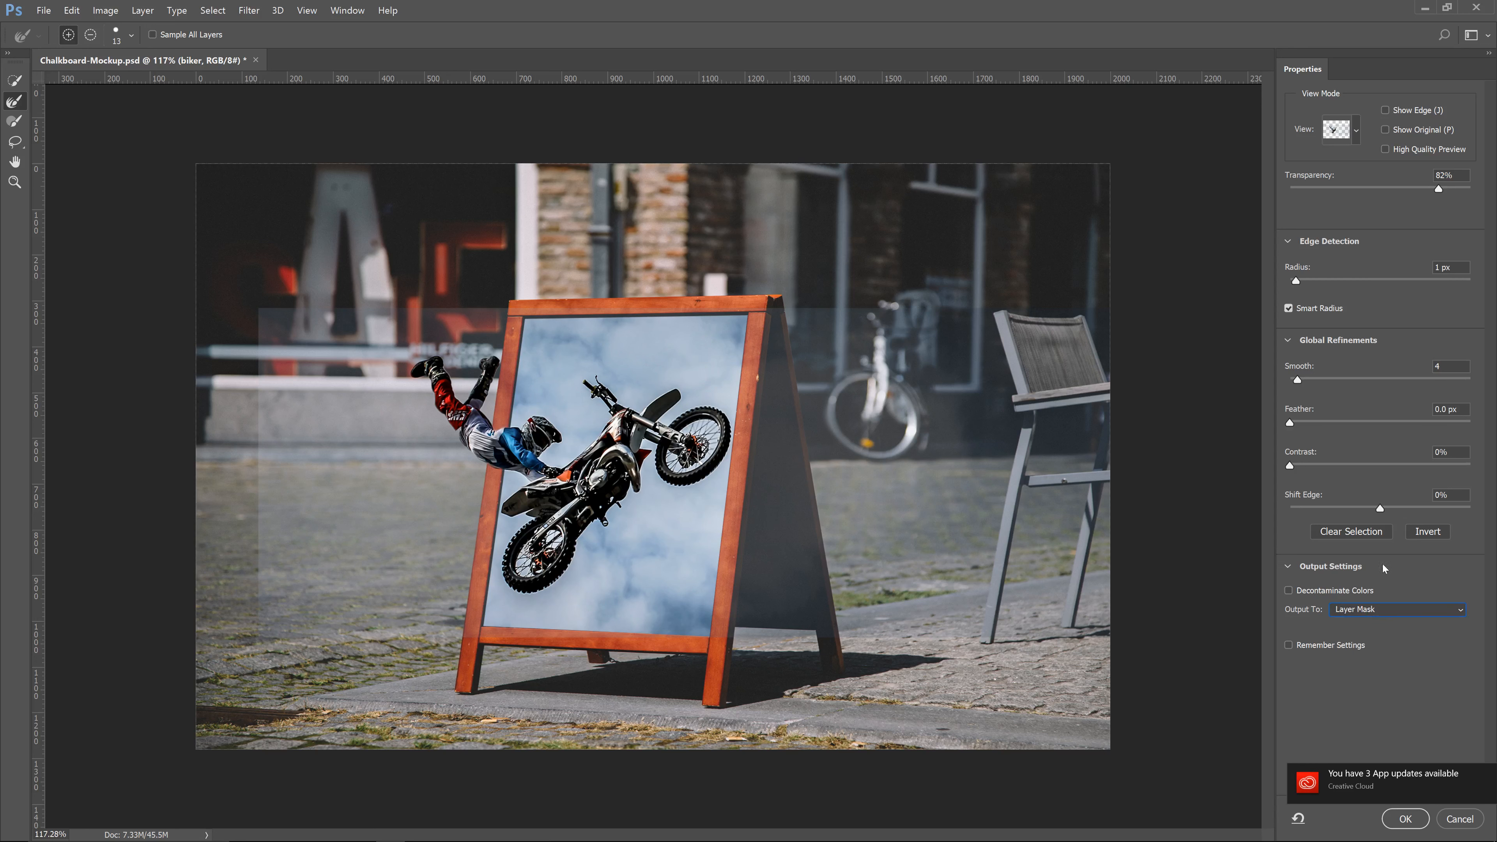
left_click(1404, 818)
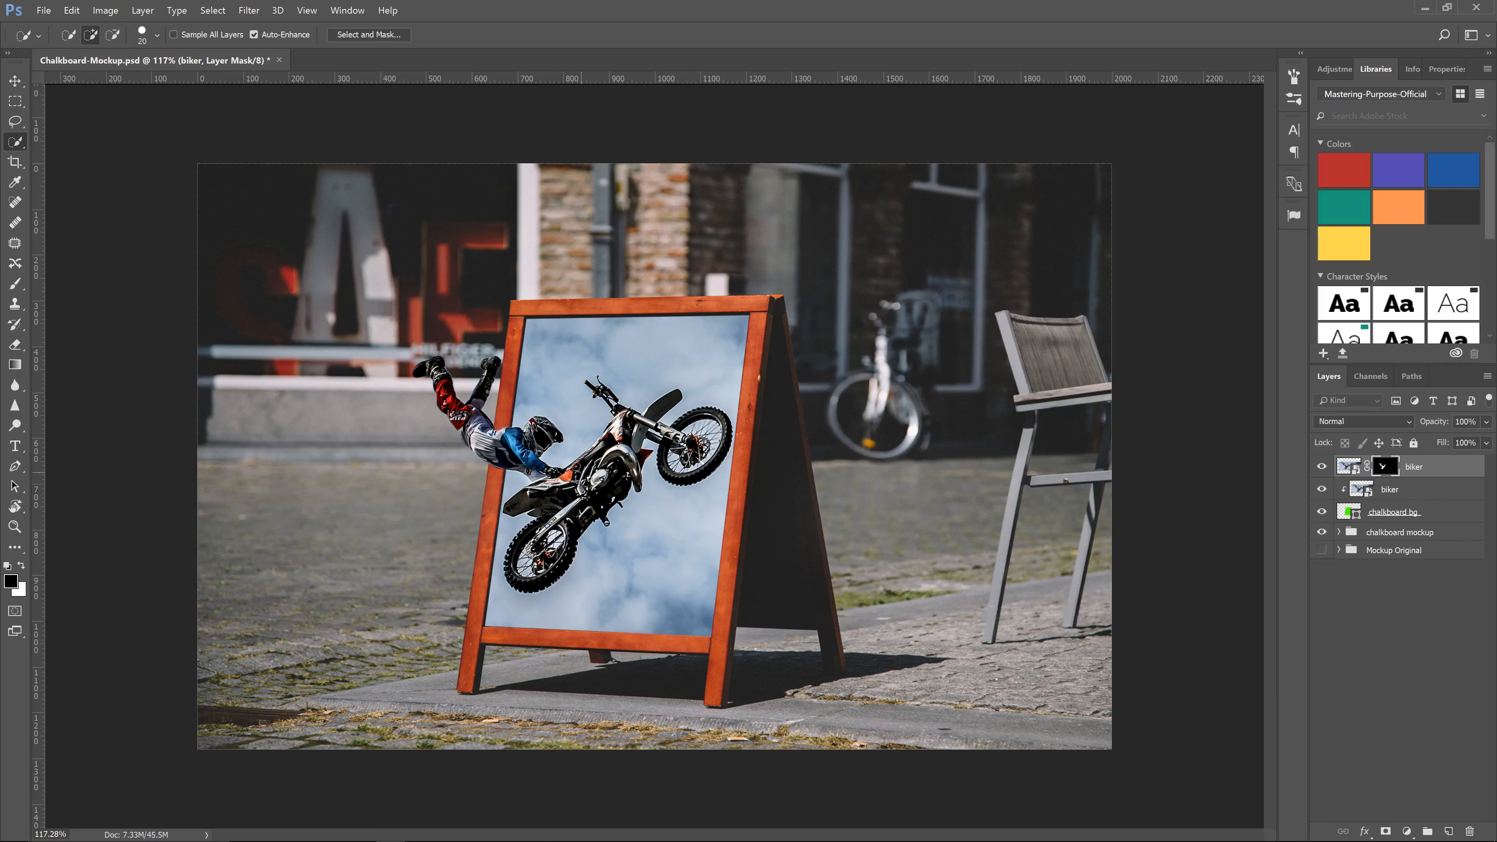
- Add a Drop Shadow effect to the masked biker layer
key("ctrl+space")
mouse_move(545, 425)
left_mouse_down()
mouse_move(486, 431)
mouse_move(582, 437)
mouse_move(583, 474)
left_mouse_up()
key("alt+space")
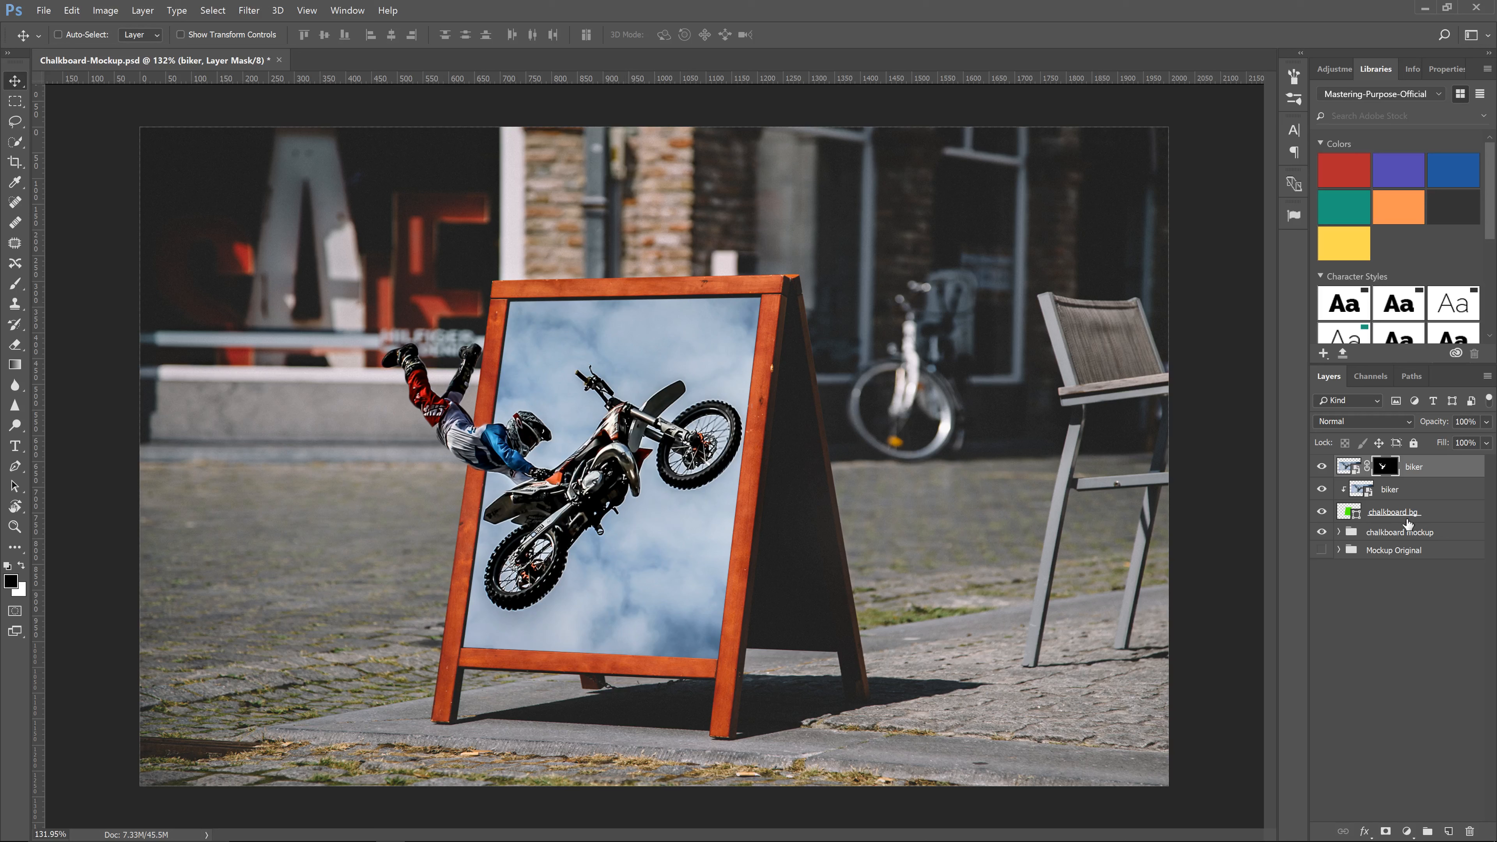
left_click(1423, 471)
left_click(1364, 832)
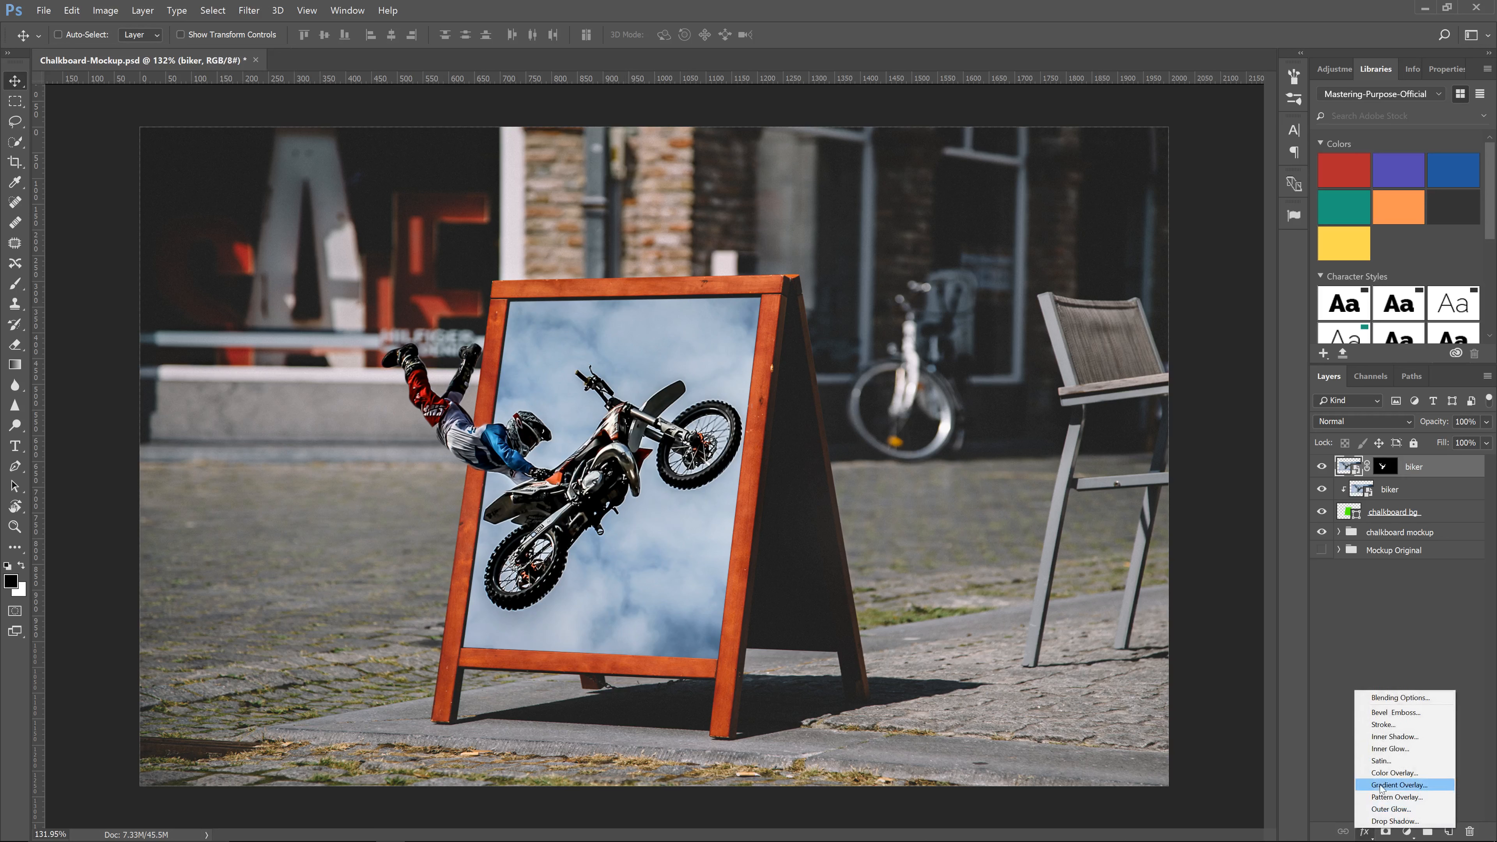
left_click(1392, 820)
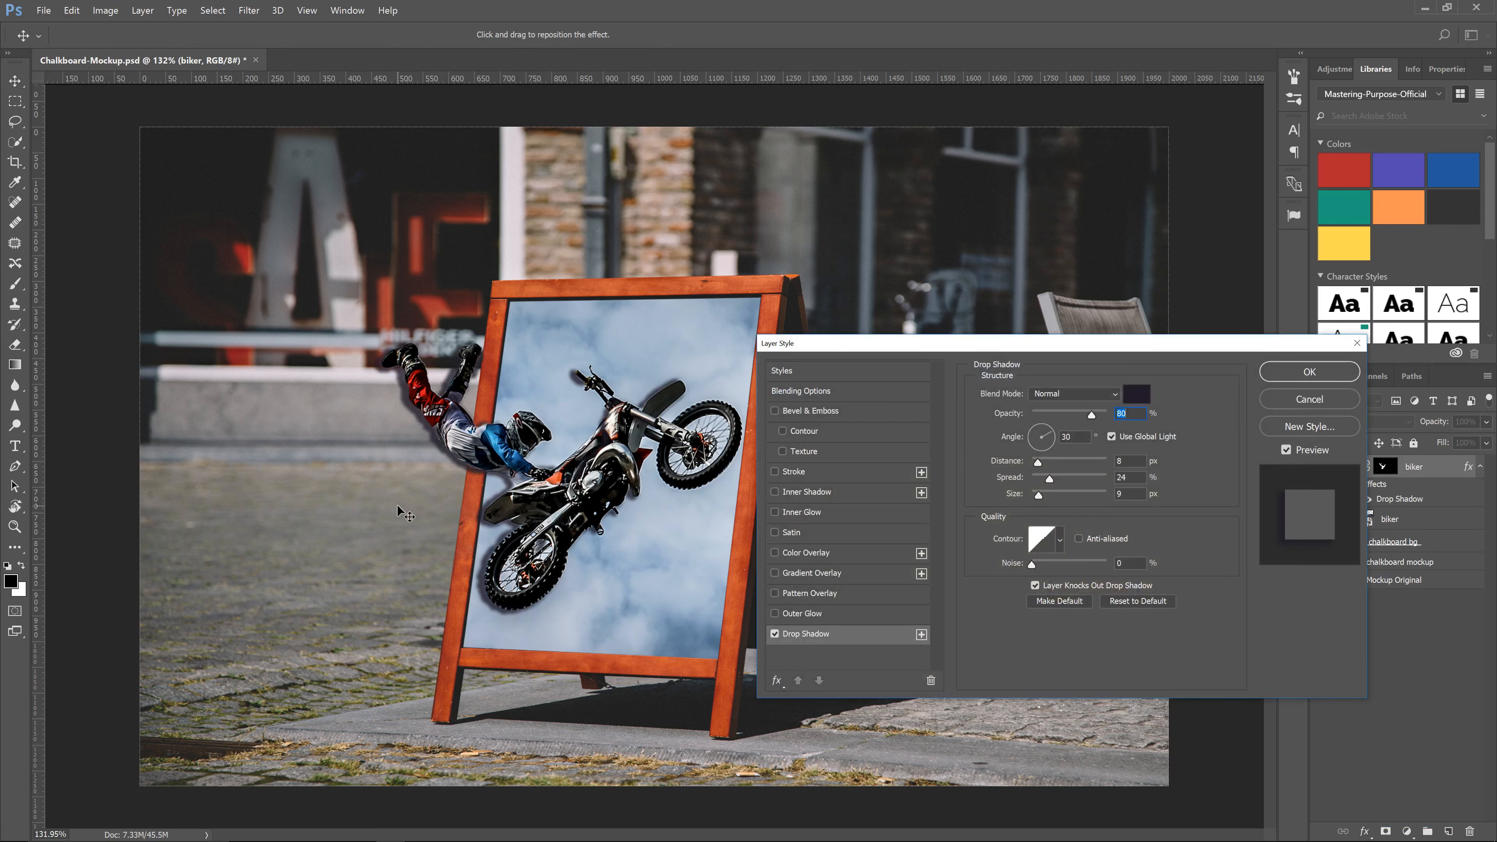
- Sample a gray from the background wall for the drop shadow colour and darken it to 585858
left_click(1135, 394)
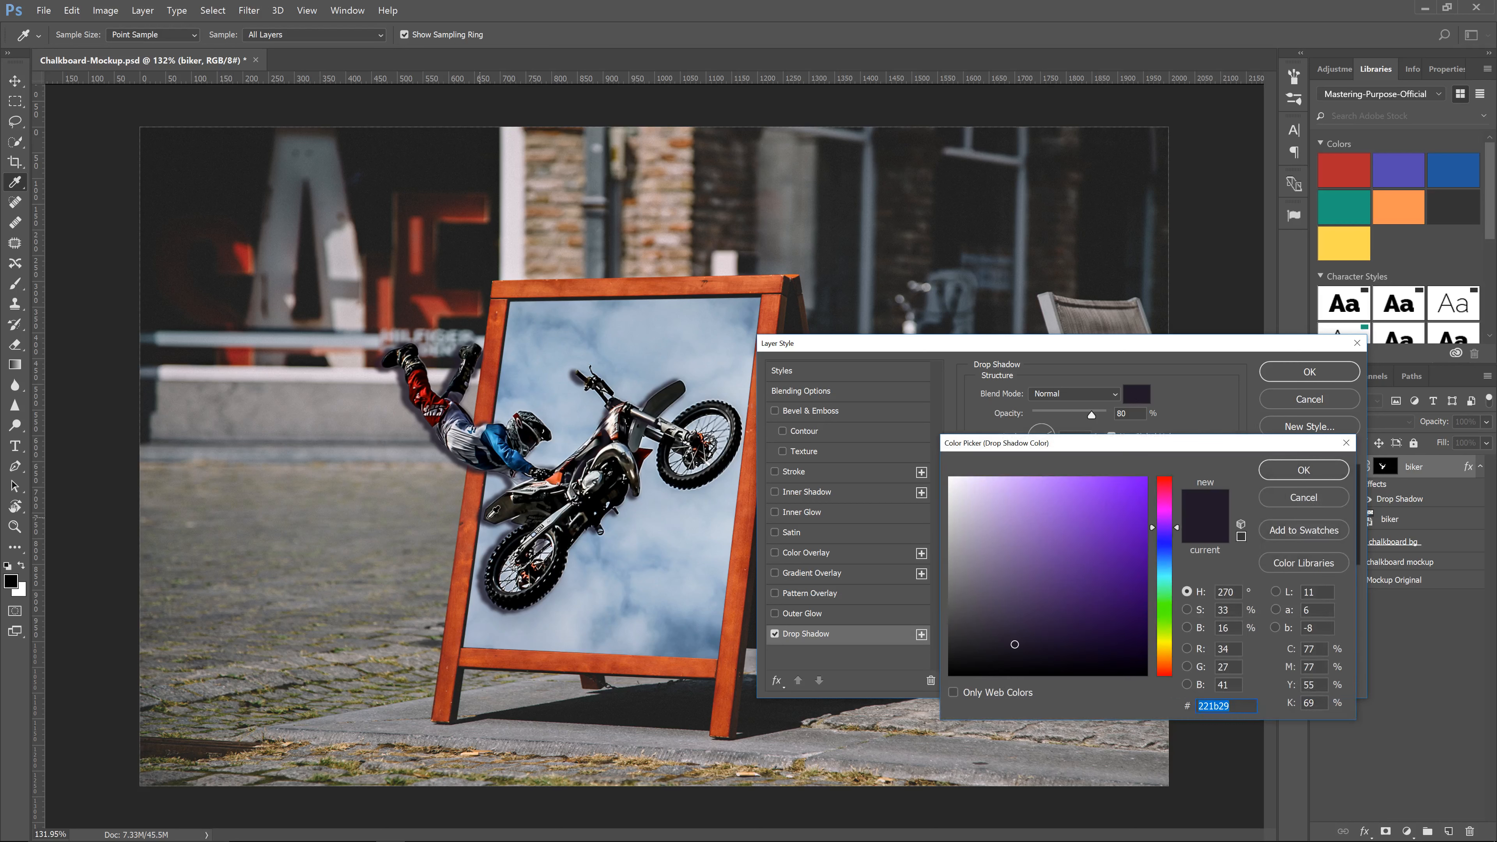
left_click(414, 437)
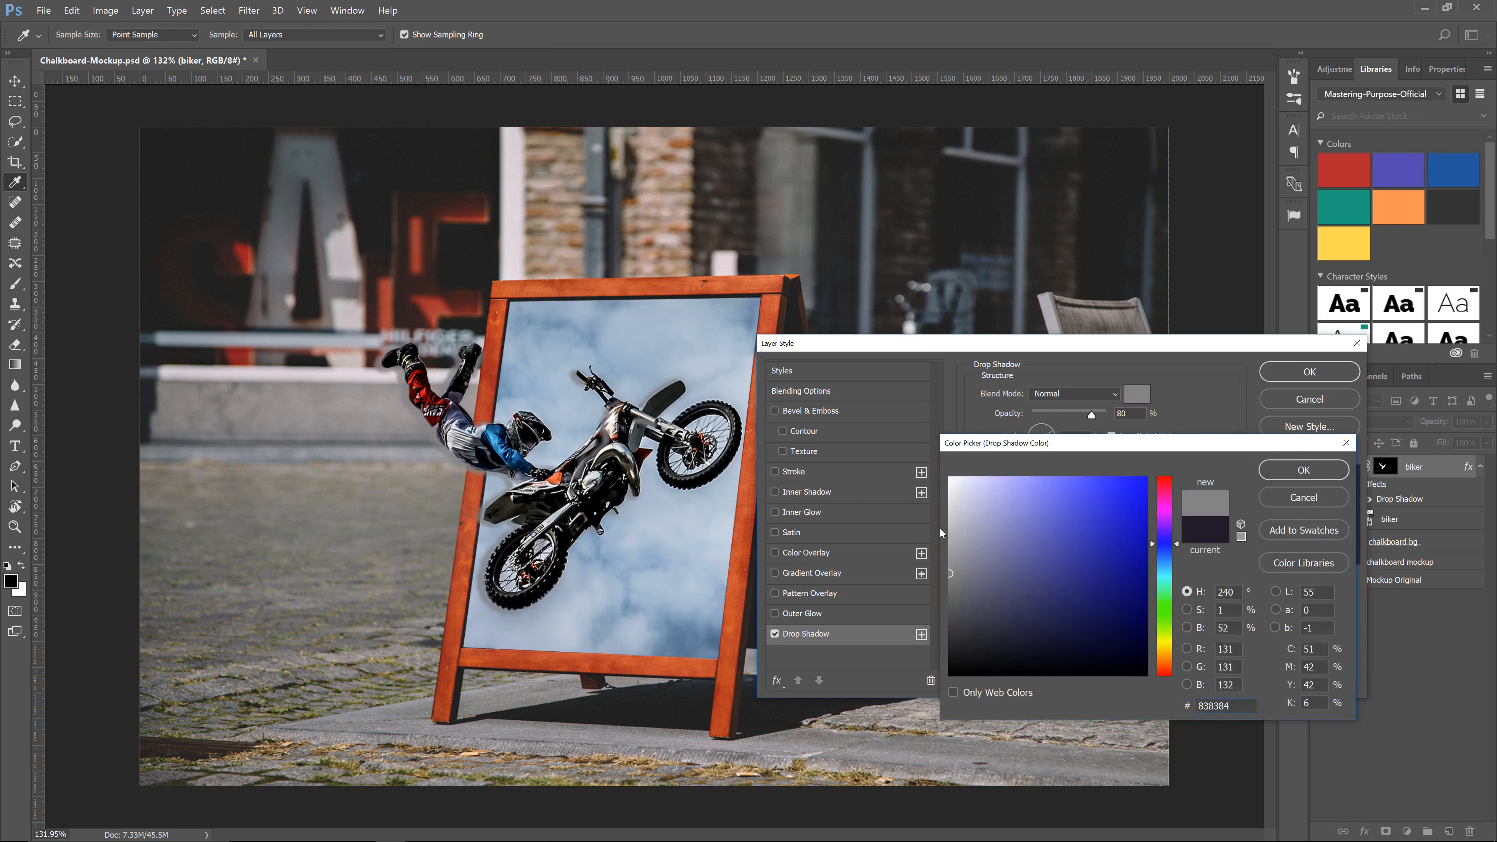
mouse_move(947, 575)
left_mouse_down()
mouse_move(949, 623)
mouse_move(949, 606)
left_mouse_up()
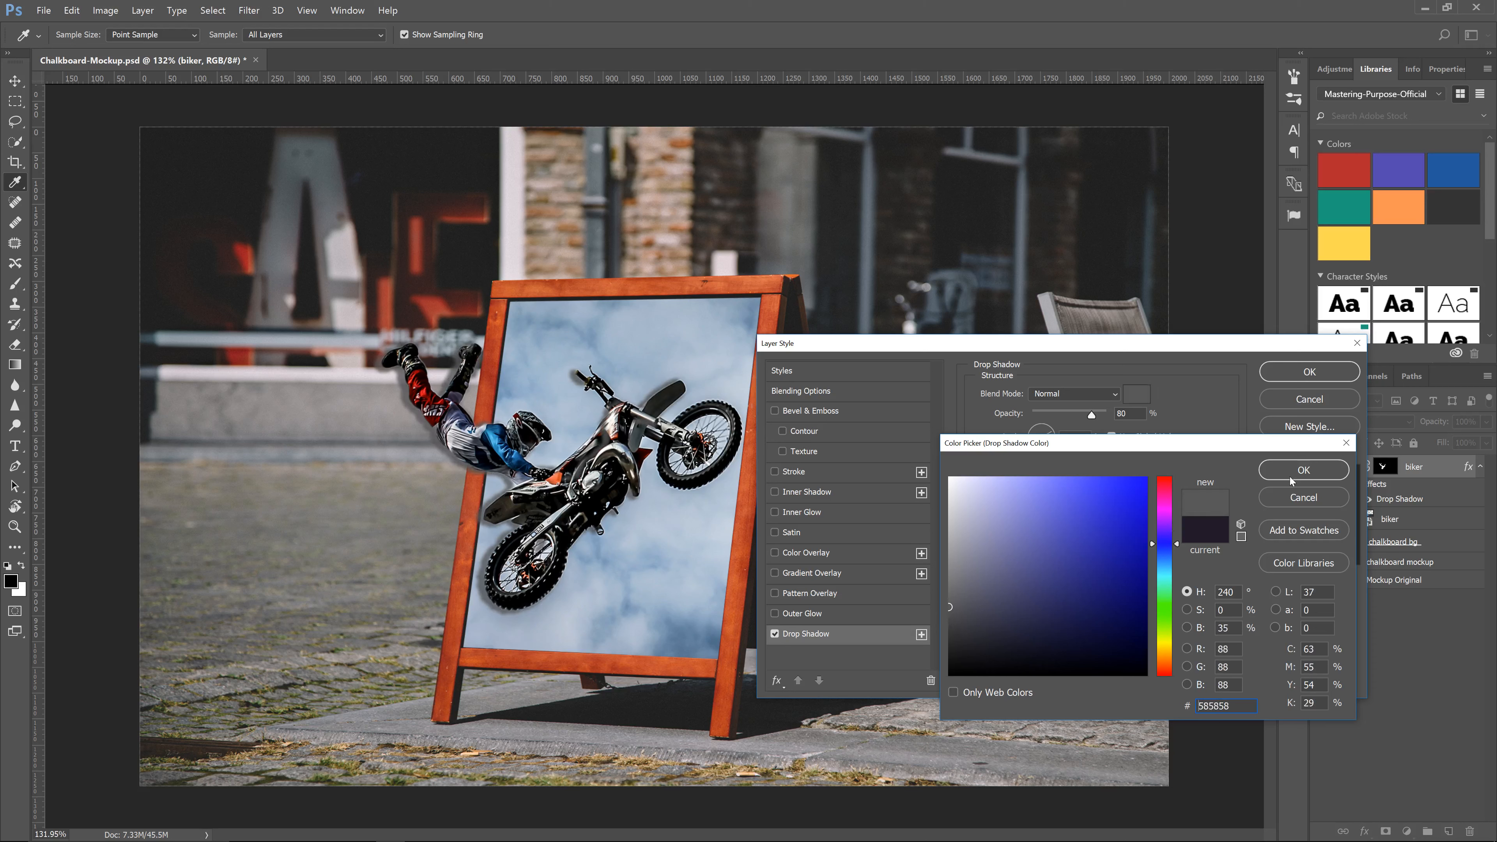
key("Return")
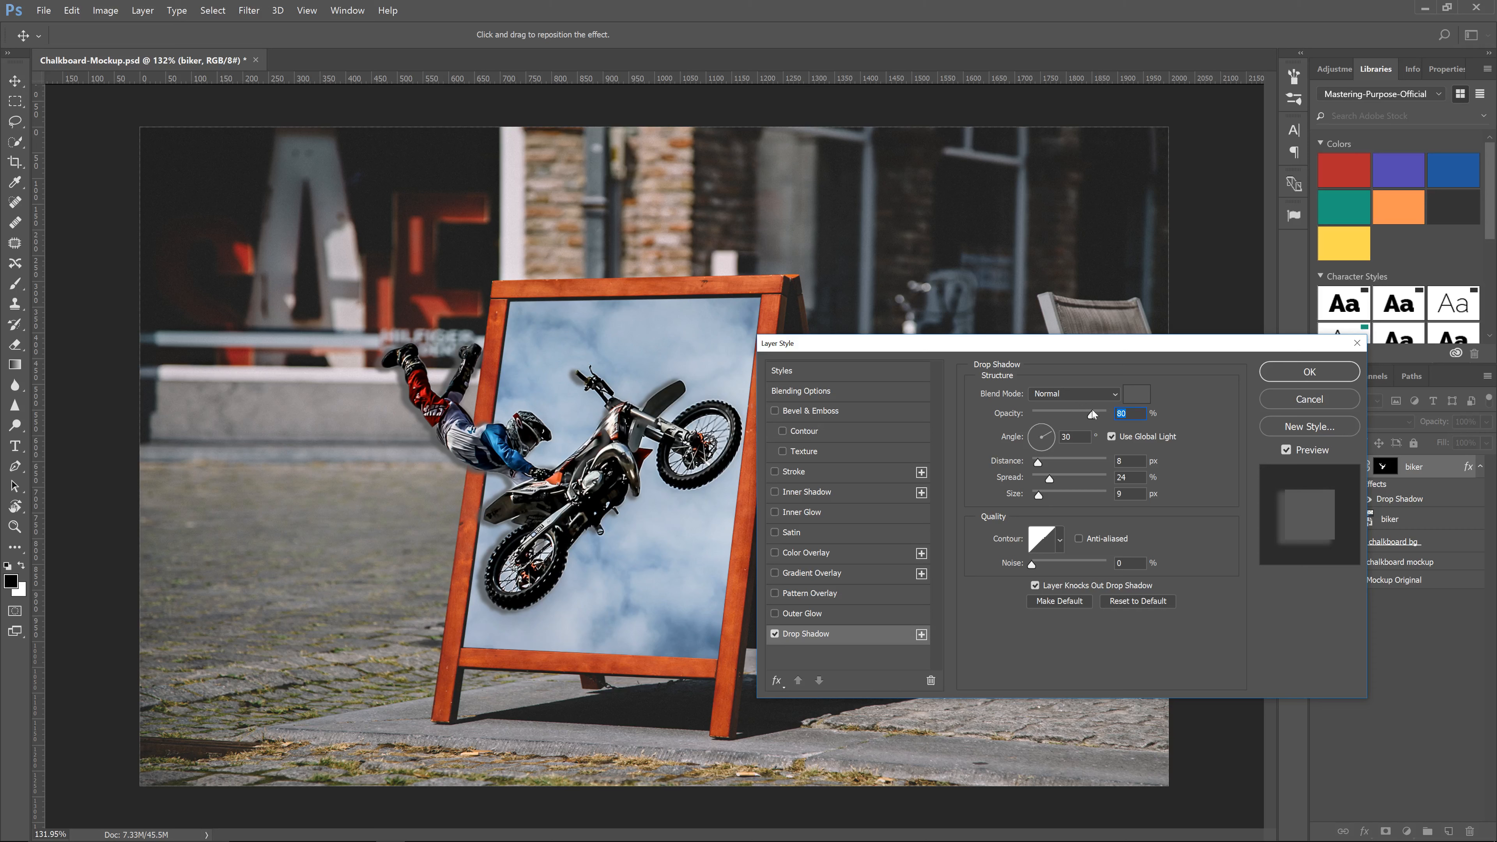
- Set the drop shadow's spread to 19% and size to 21 px, then offset it at a 151° angle and 17 px distance
left_click_drag(1049, 480, 1032, 429)
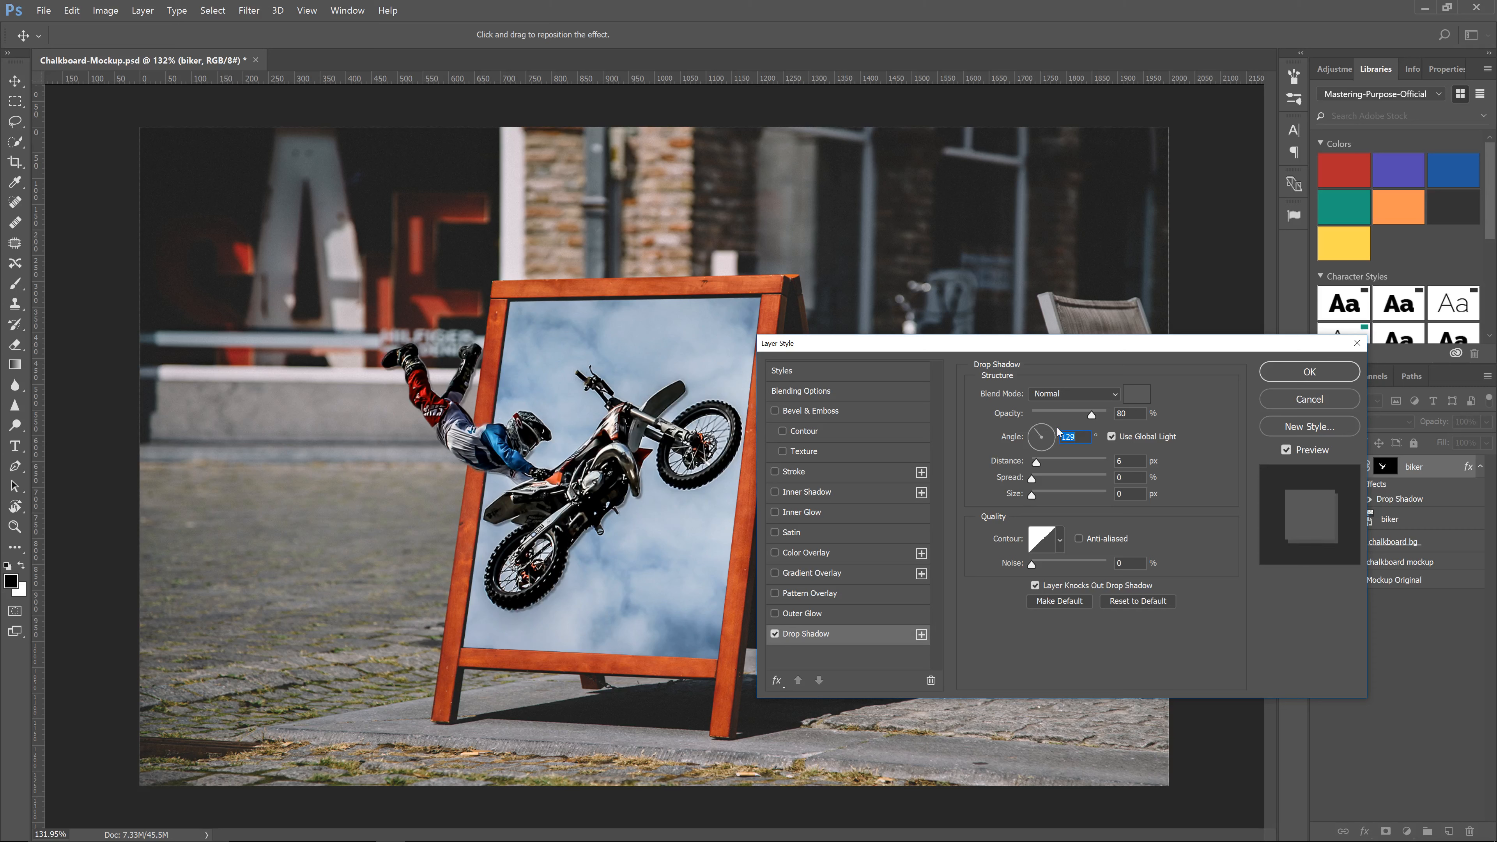
mouse_move(1033, 481)
left_mouse_down()
mouse_move(1054, 482)
mouse_move(1038, 483)
mouse_move(1044, 495)
left_mouse_up()
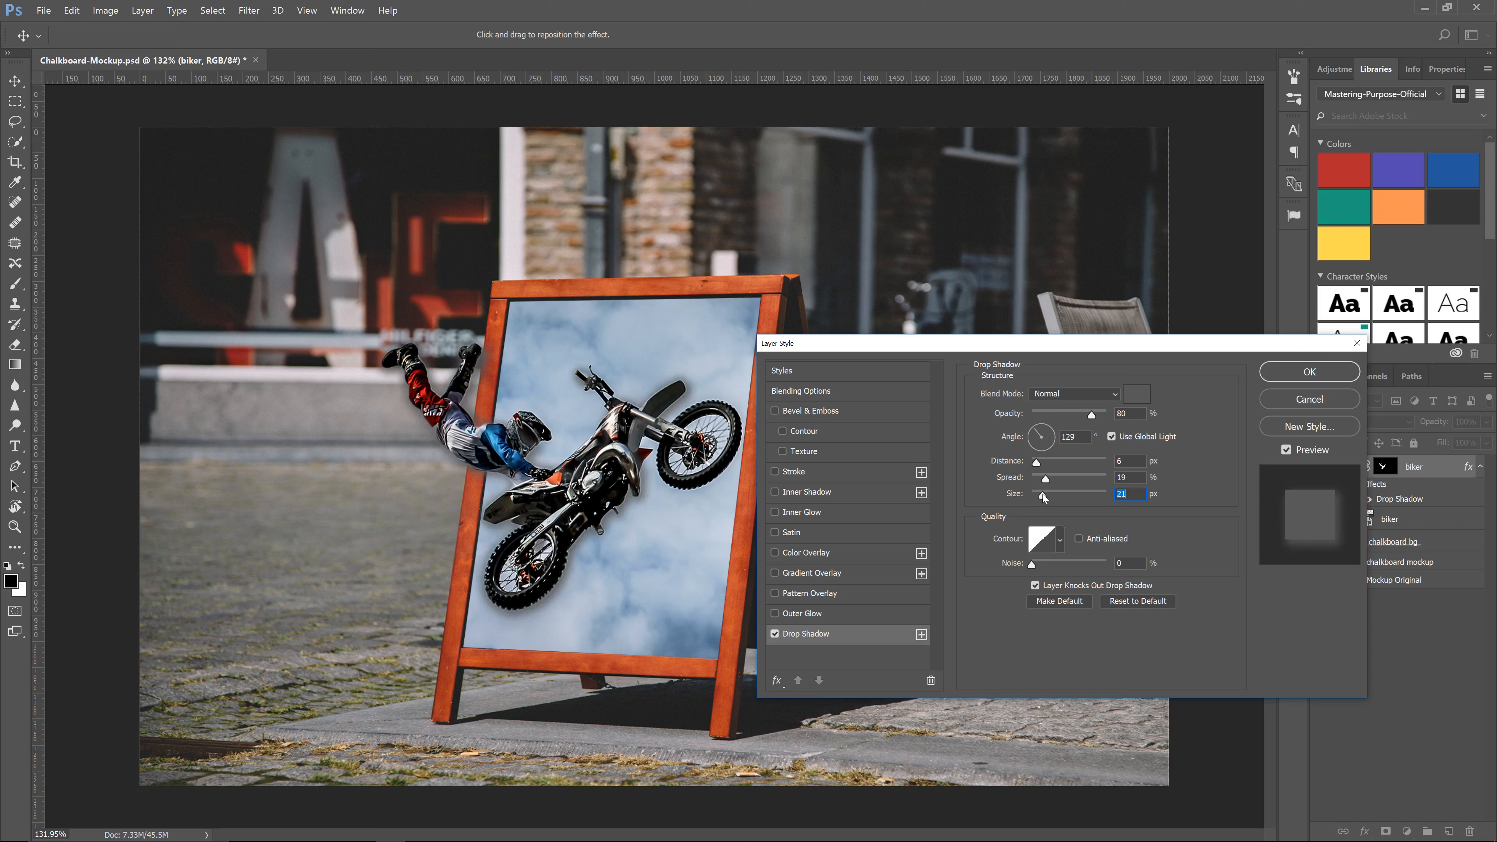
left_click_drag(442, 447, 458, 458)
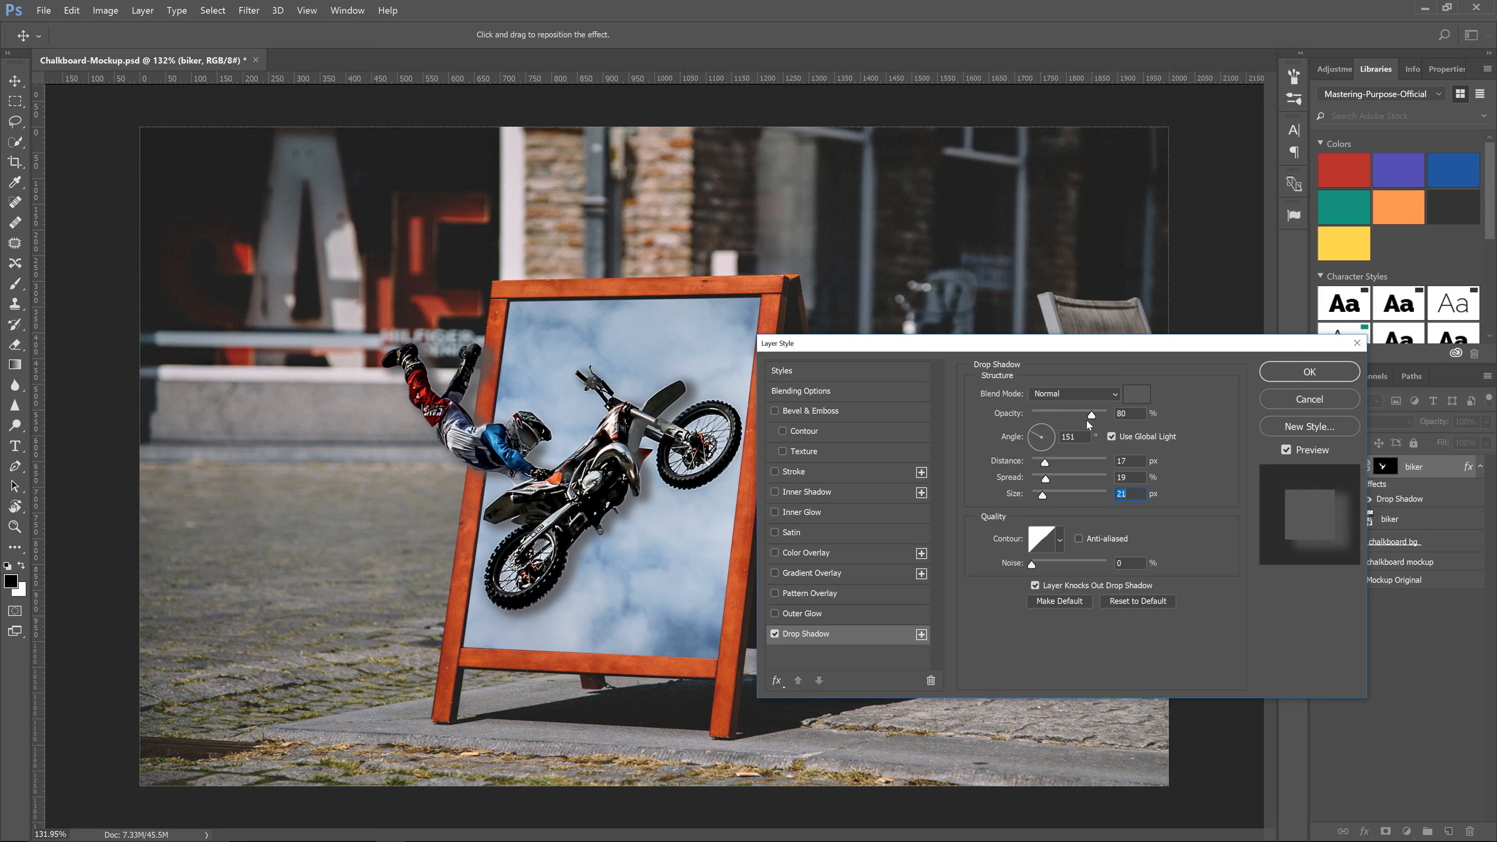
- Darken the drop shadow colour to 333333 and reduce its opacity to 38%
left_click_drag(1088, 414, 1067, 415)
left_click(1136, 394)
mouse_move(997, 522)
left_mouse_down()
mouse_move(937, 625)
mouse_move(955, 619)
left_mouse_up()
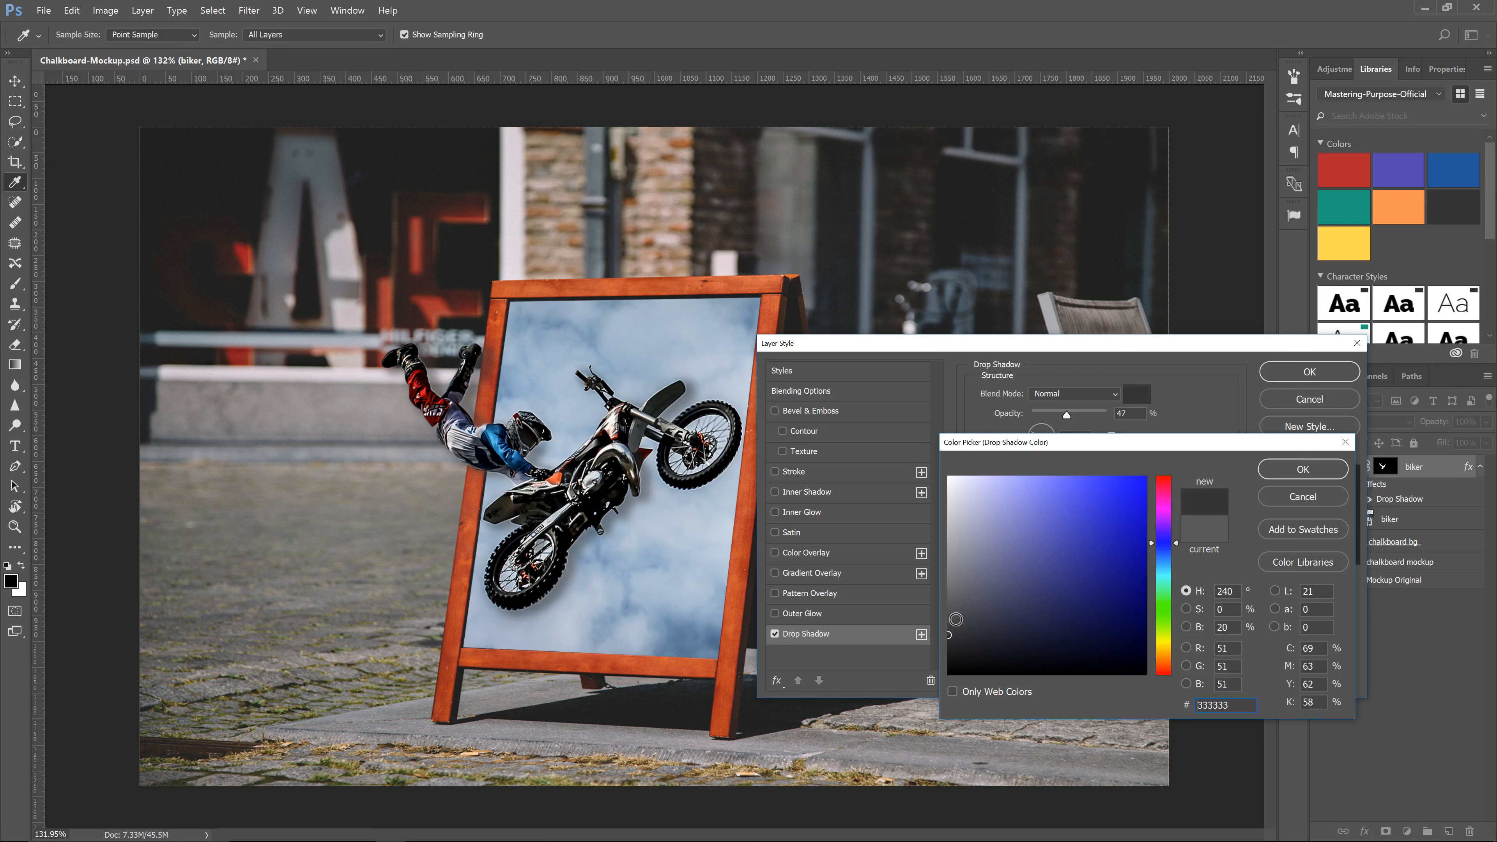
left_click(1302, 469)
left_click_drag(1064, 414, 1060, 416)
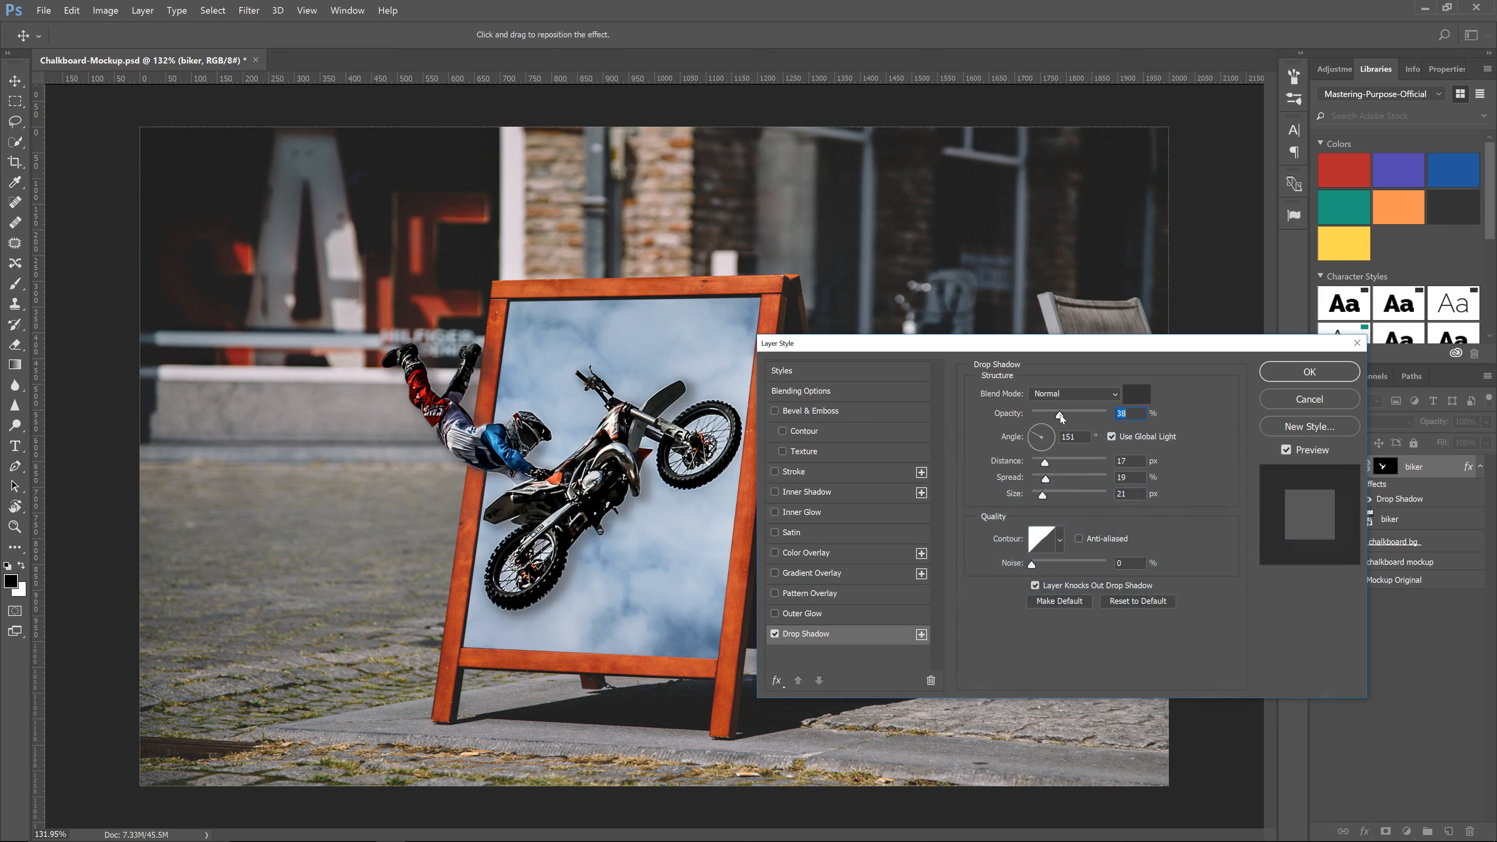
- Soften the drop shadow with a size of 10 px, a spread of 15% and an opacity of 25%
left_click_drag(1042, 495, 1022, 503)
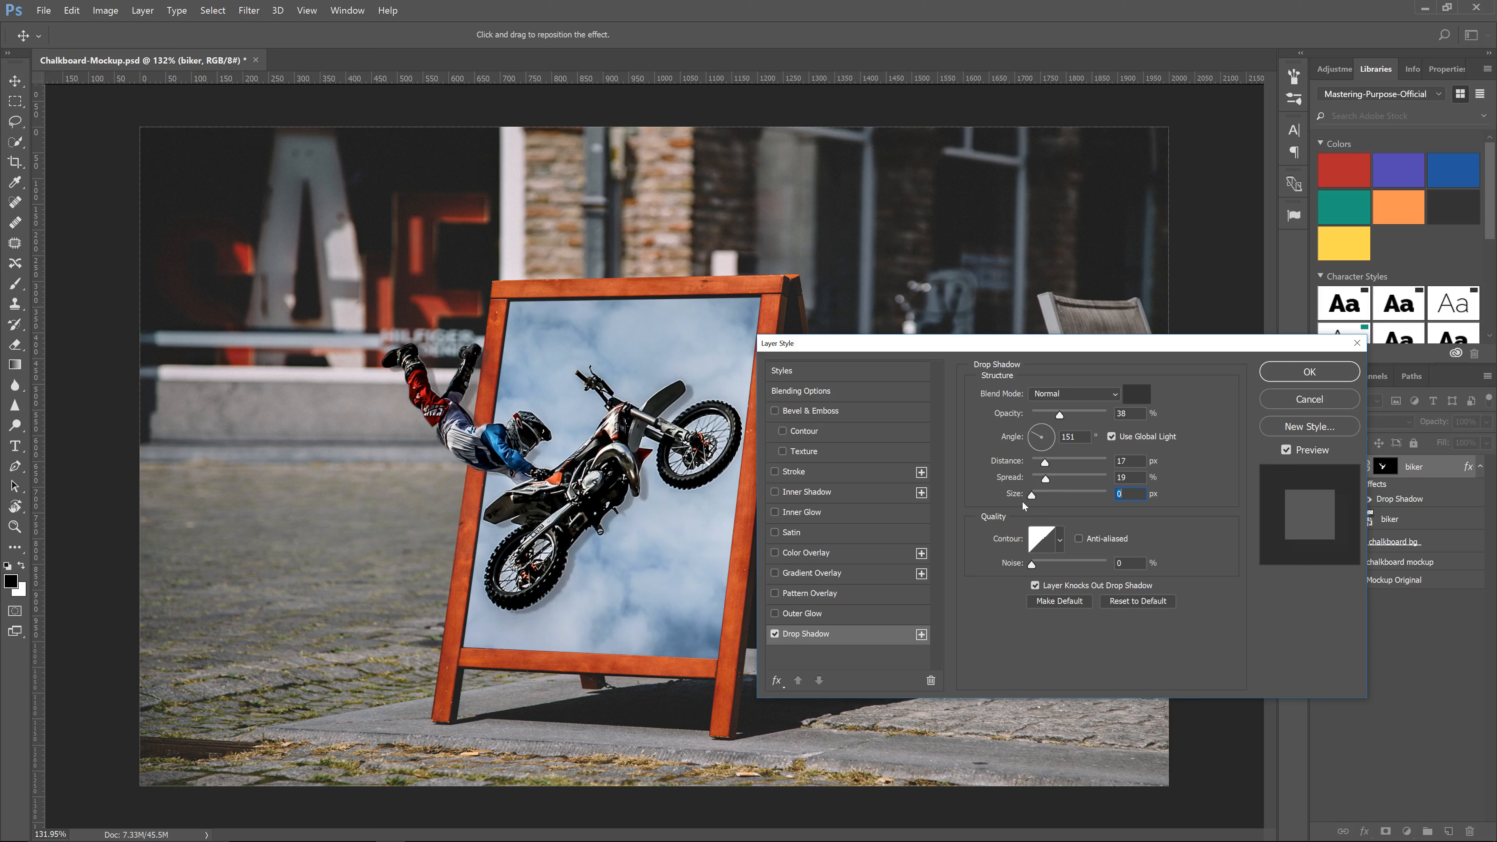
mouse_move(1031, 500)
left_mouse_down()
mouse_move(1071, 477)
mouse_move(1043, 485)
left_mouse_up()
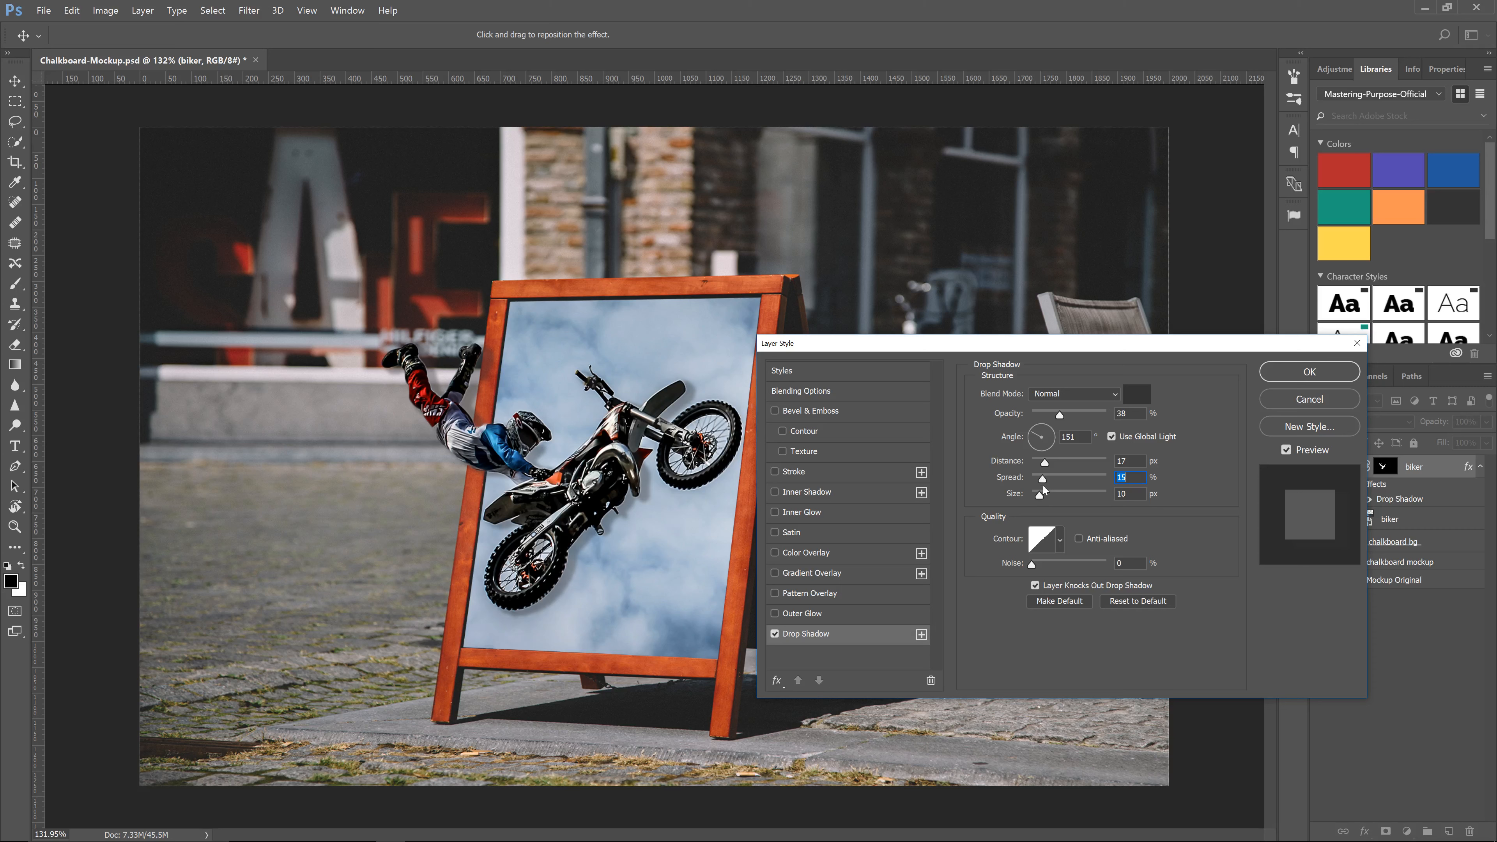
left_click_drag(1059, 414, 1052, 421)
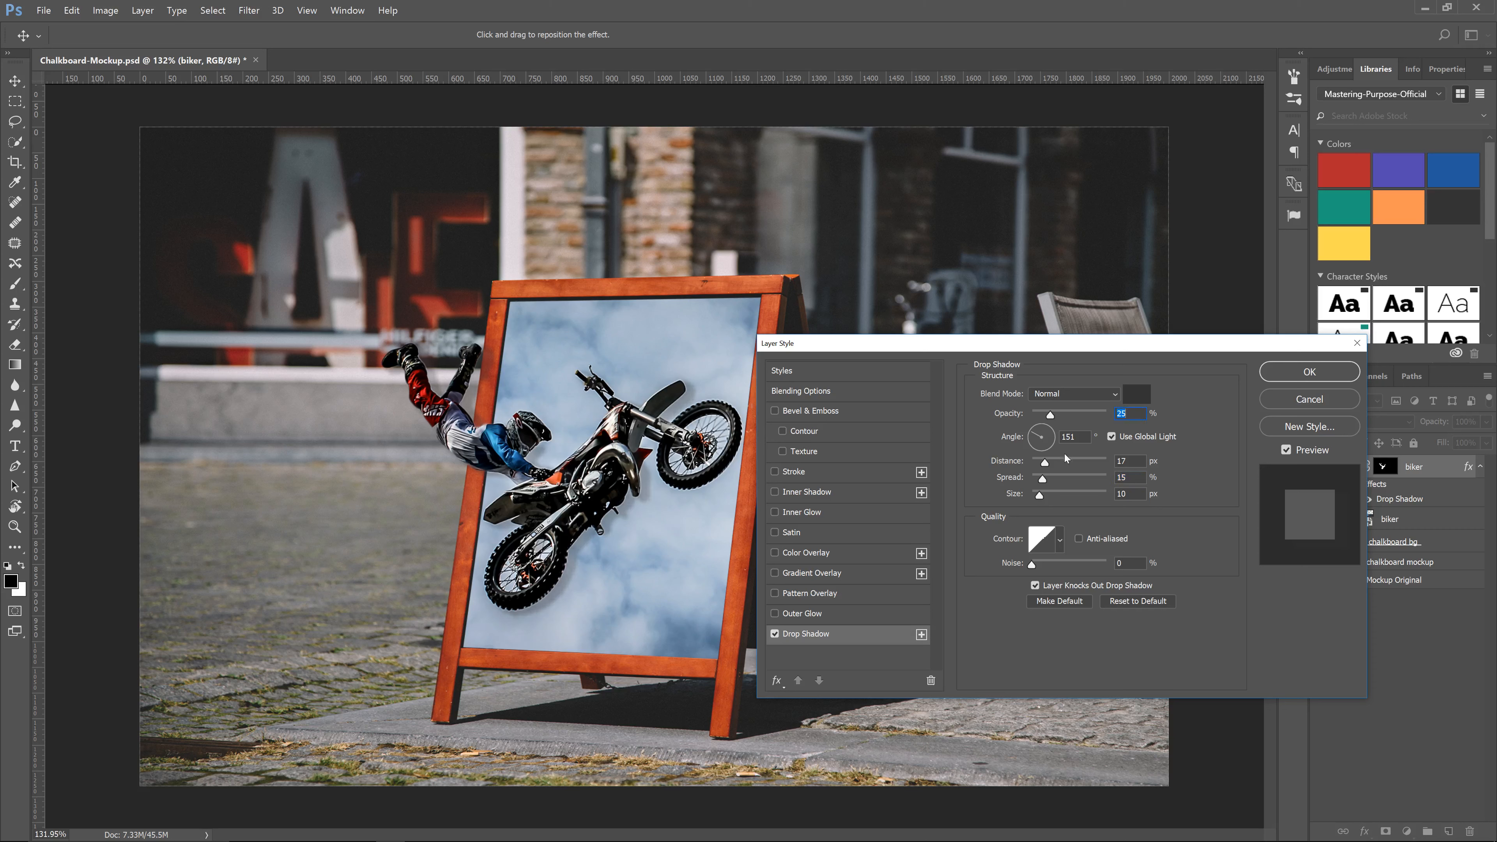
- Reposition the drop shadow to a 143° angle and 10 px distance, lower its opacity slightly more, and apply the effect
left_click_drag(597, 547, 592, 545)
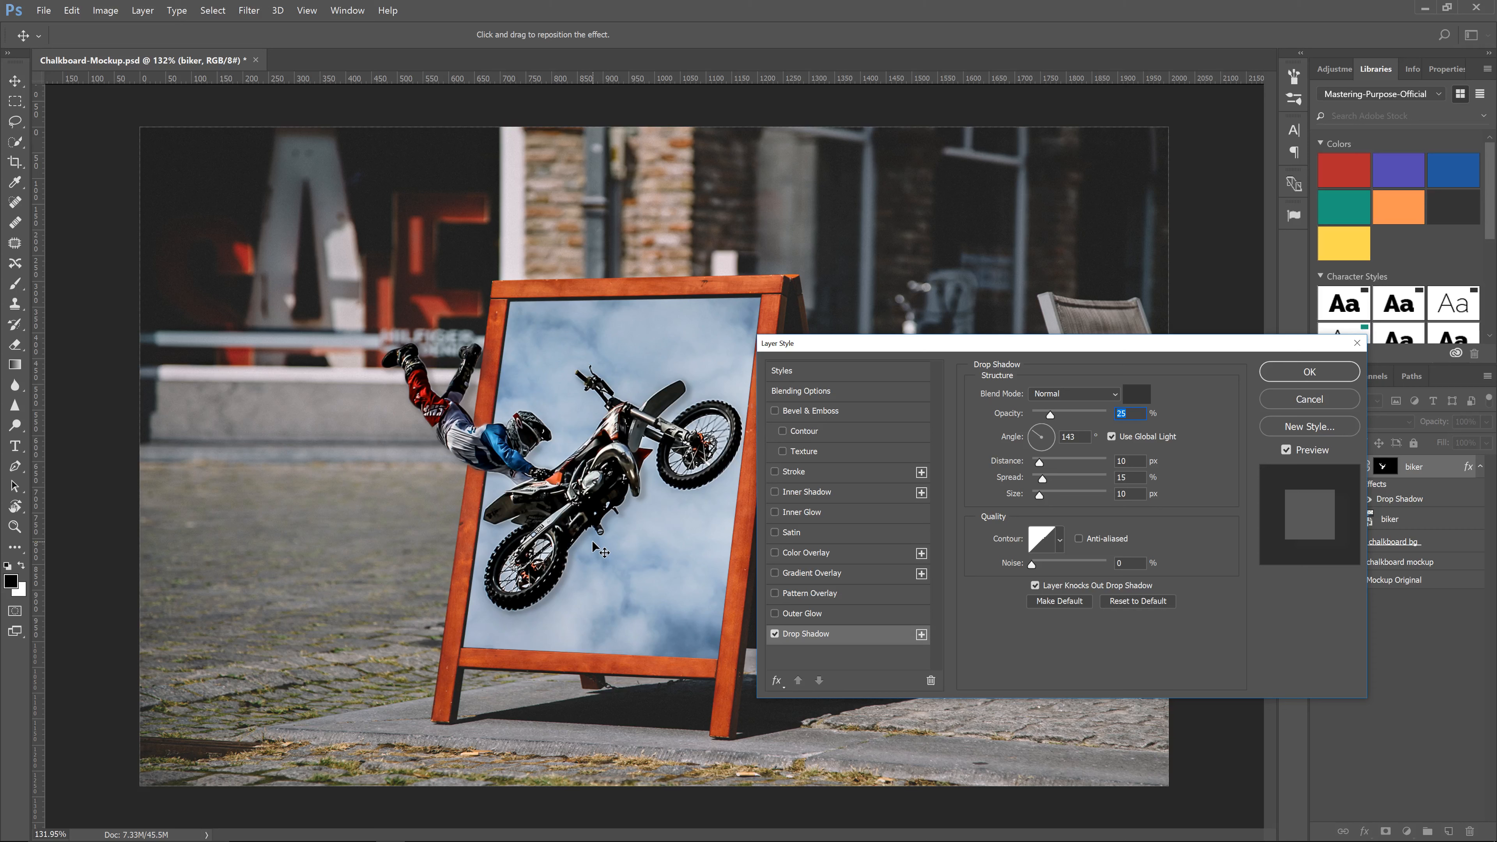
left_click_drag(1051, 417, 1043, 417)
left_click(1305, 373)
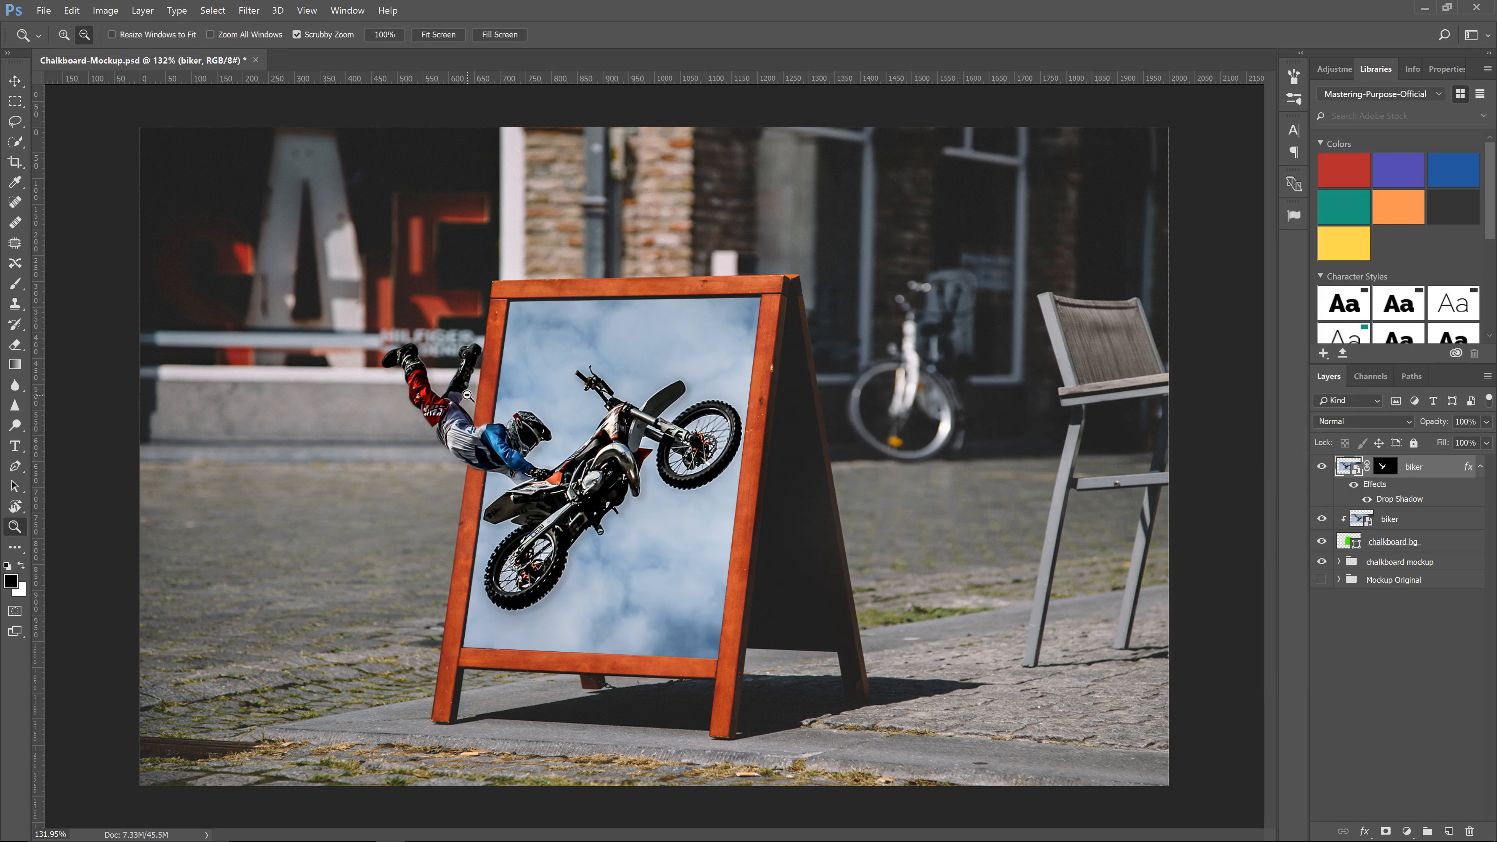
- Examine the shadow and mask edges around the rider and bike up close, and review the whole composition
scroll(480, 377, "up", 5)
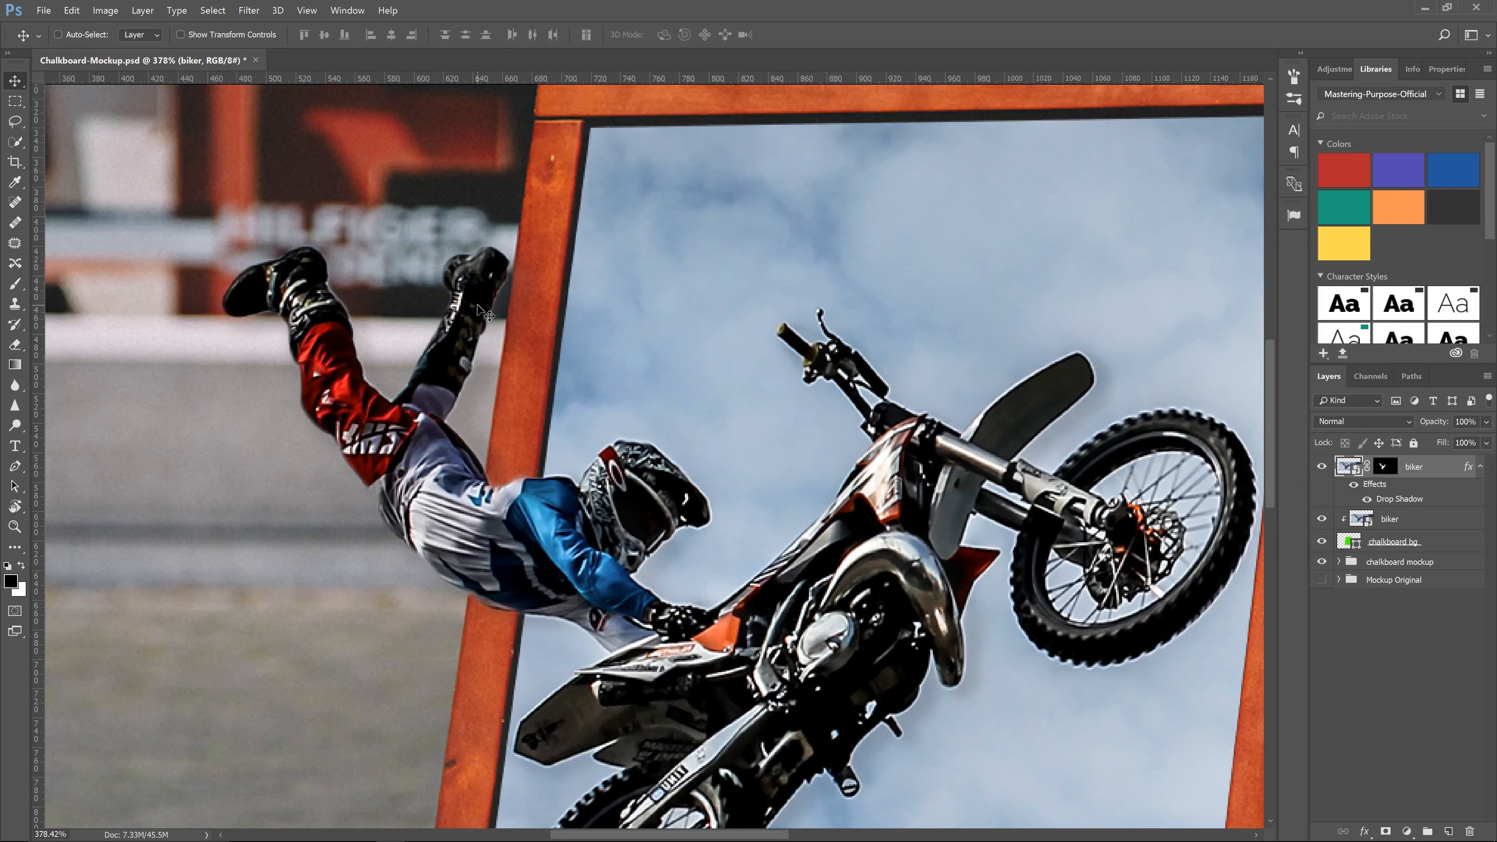
key("z")
left_click_drag(690, 584, 632, 601)
key("ctrl+0")
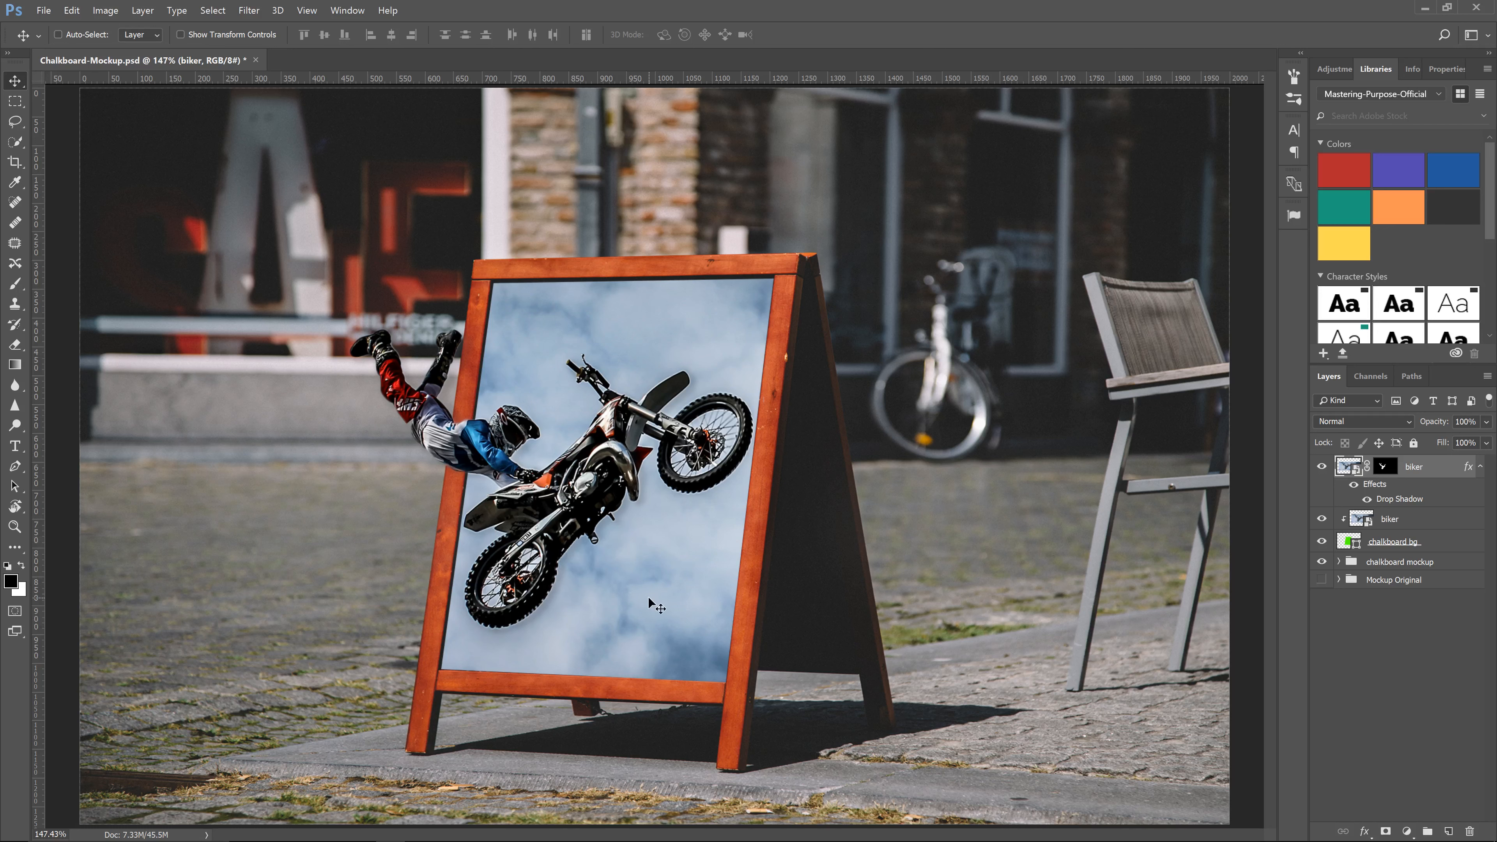
left_click_drag(651, 601, 624, 601)
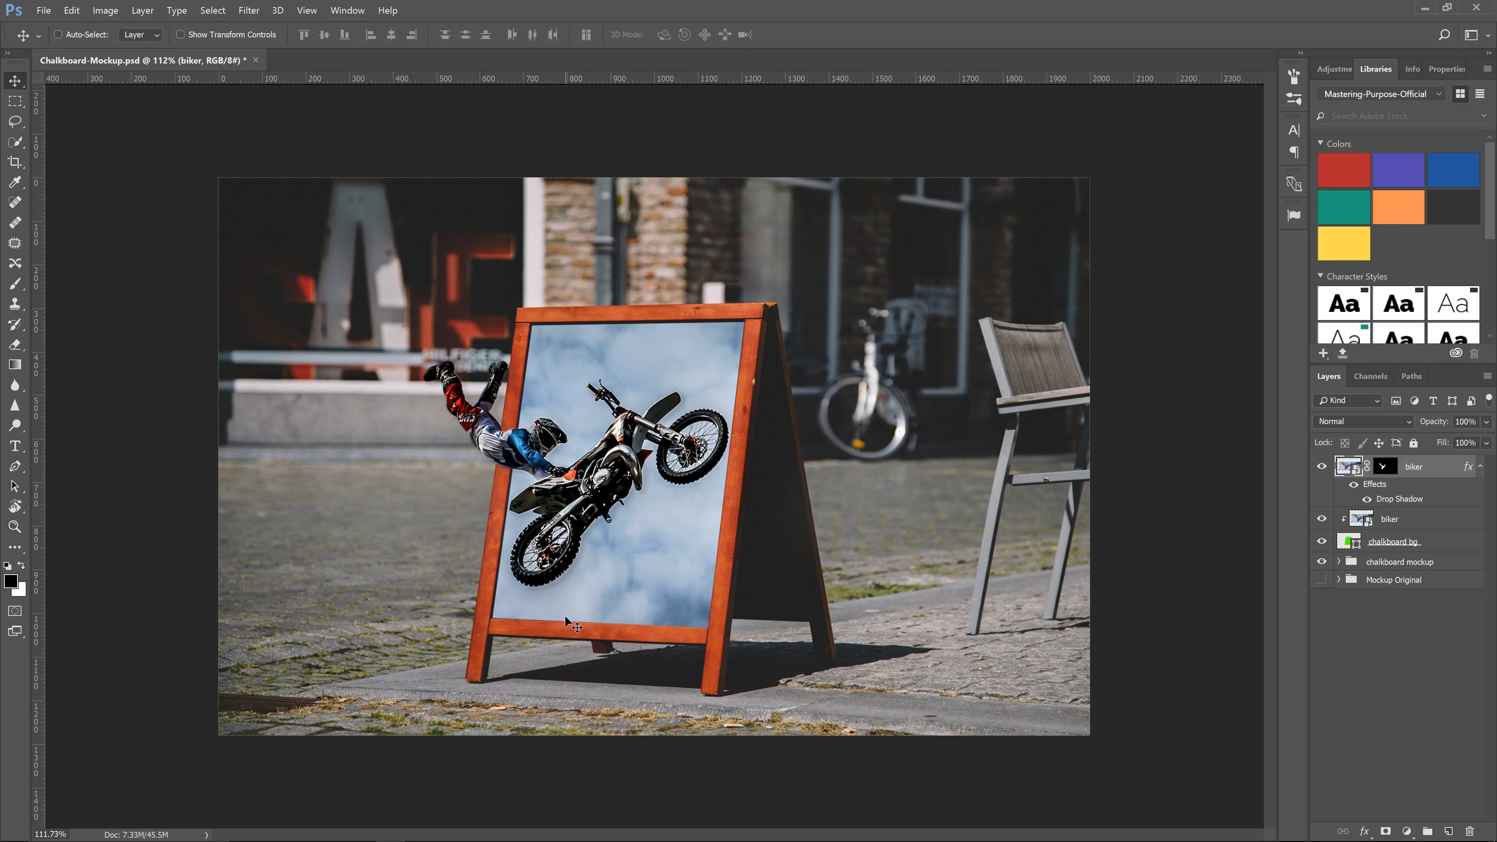